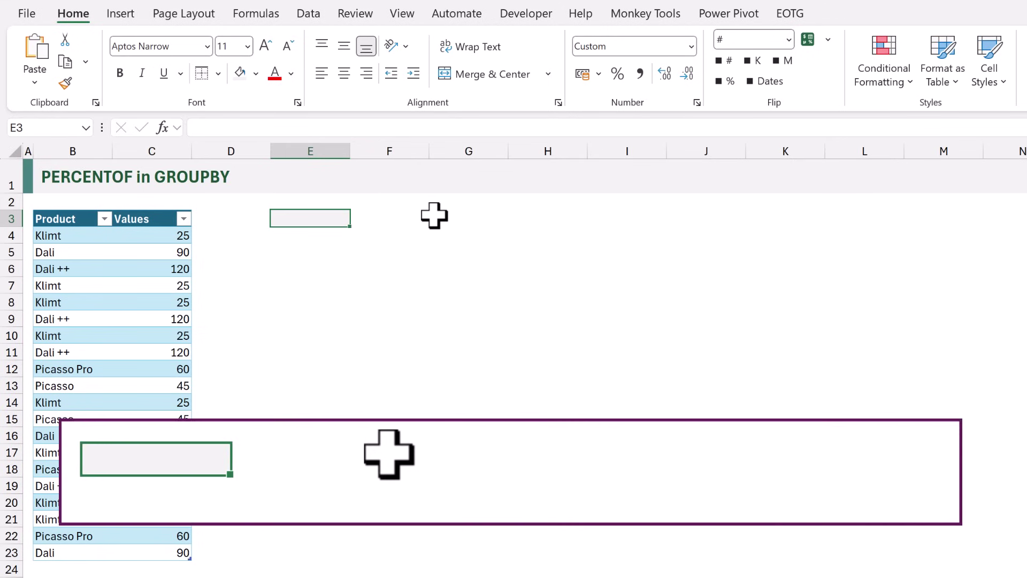
# Enter a GROUPBY formula in E3 that groups by Data[Product] and aggregates Data[Values] with SUM
pyautogui.write('=GROUPBY(')
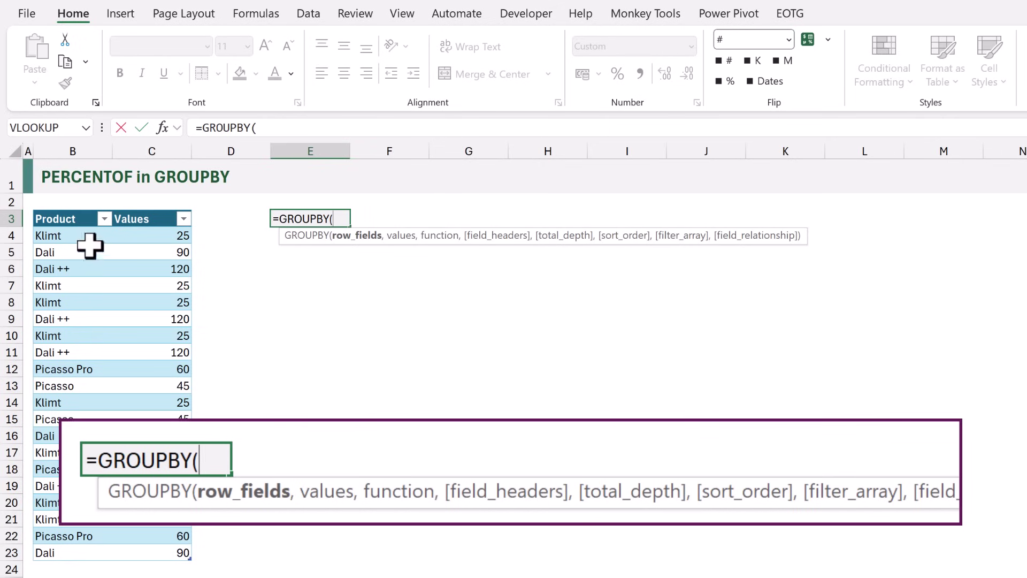
pyautogui.click(73, 203)
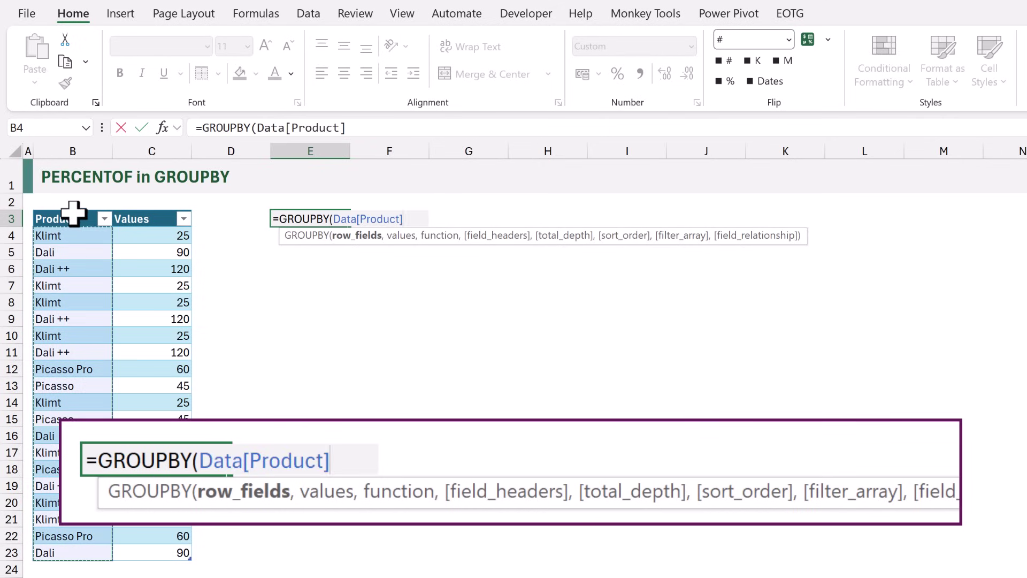
pyautogui.write(',')
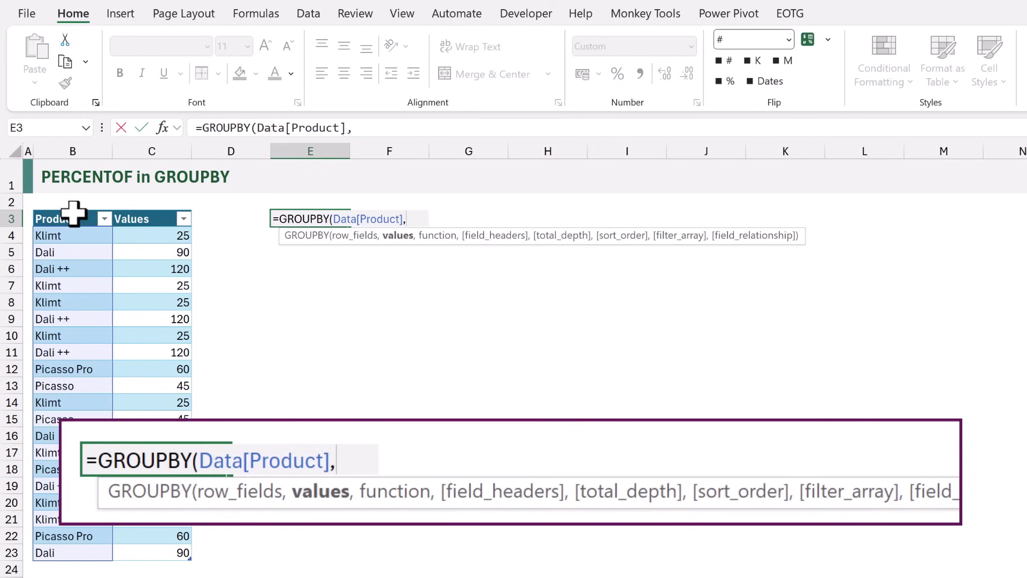
pyautogui.click(154, 202)
pyautogui.write(',')
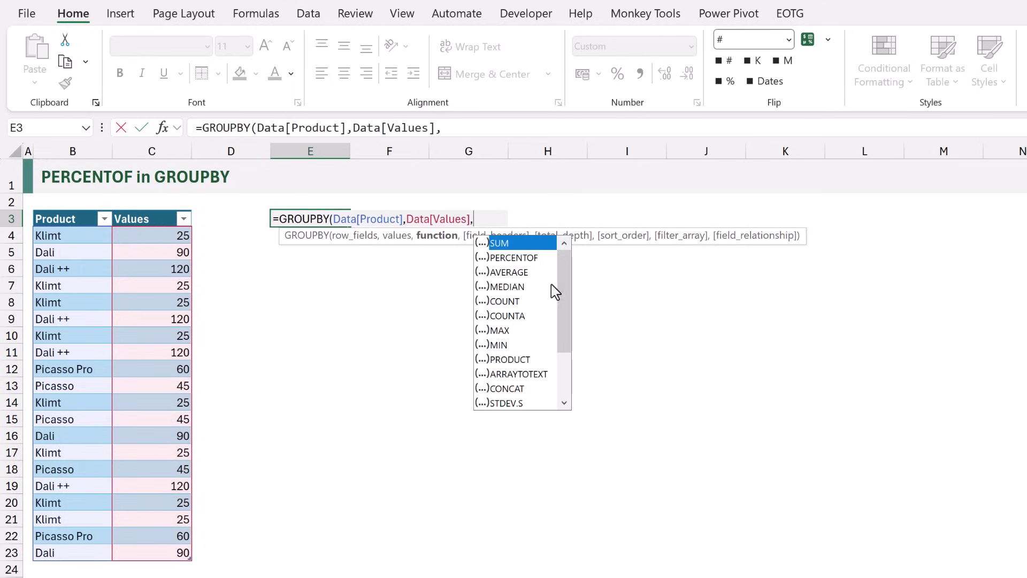
pyautogui.moveTo(565, 287)
pyautogui.mouseDown()
pyautogui.moveTo(568, 350)
pyautogui.moveTo(567, 269)
pyautogui.mouseUp()
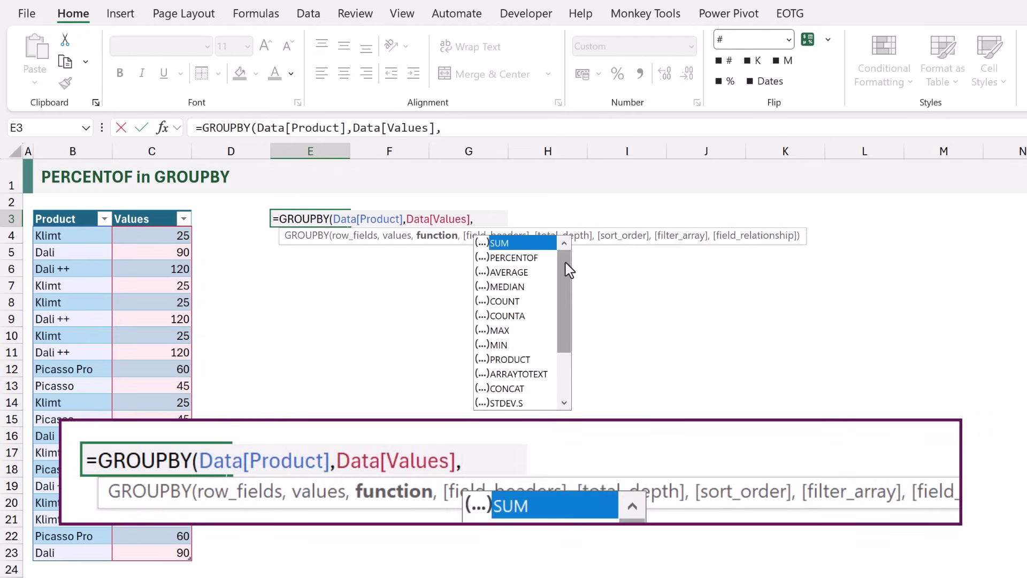
pyautogui.write('SUM)')
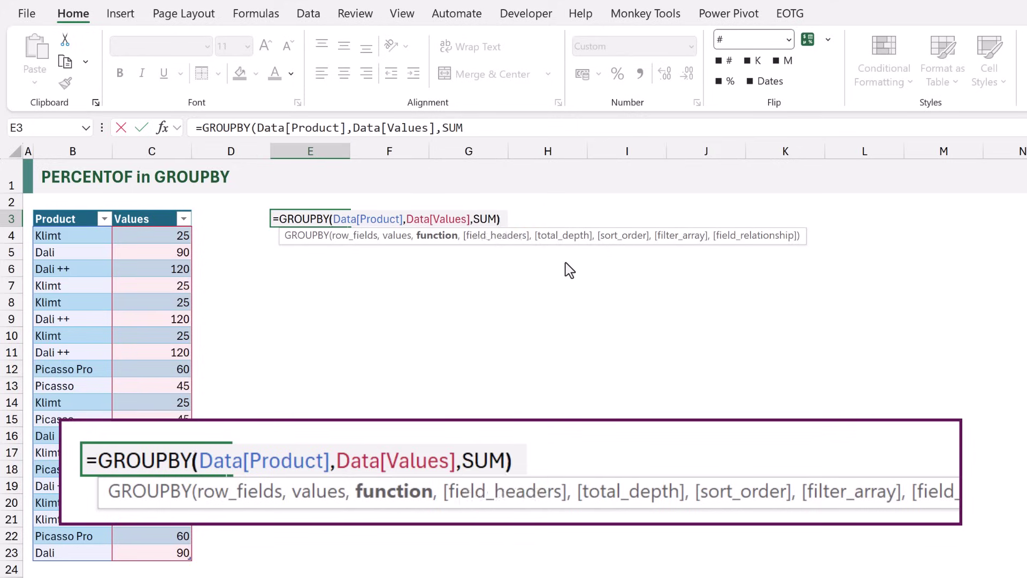
pyautogui.hotkey('ctrl', 'Return')
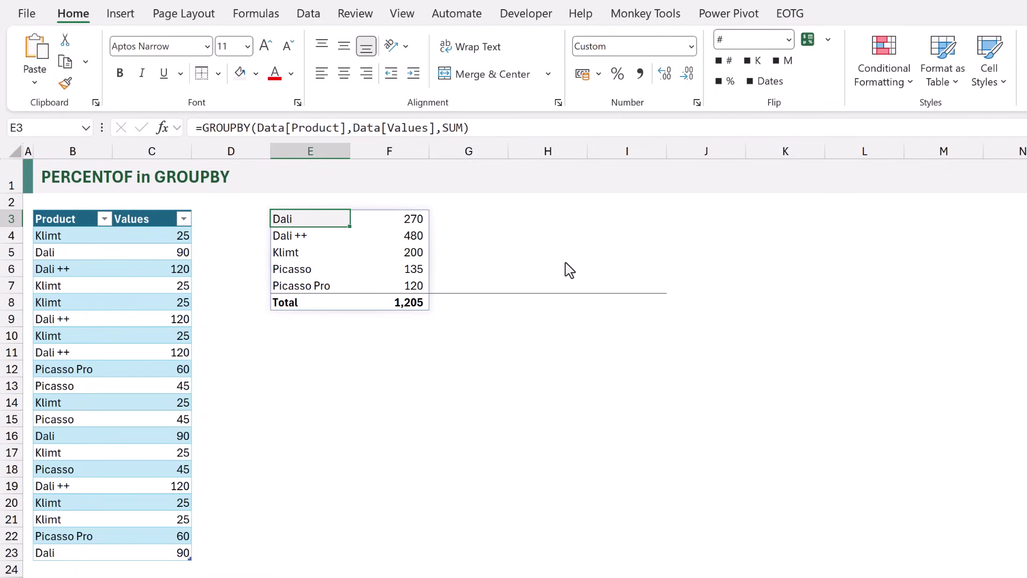
# Change the function argument of the E3 GROUPBY formula to HSTACK(SUM,PERCENTOF)
pyautogui.press('F2')
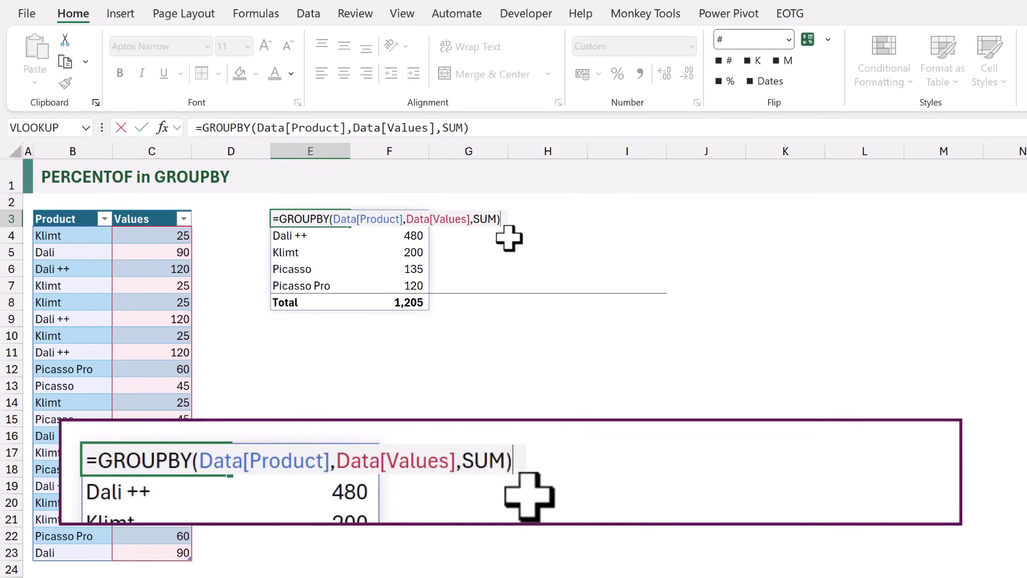
pyautogui.click(472, 219)
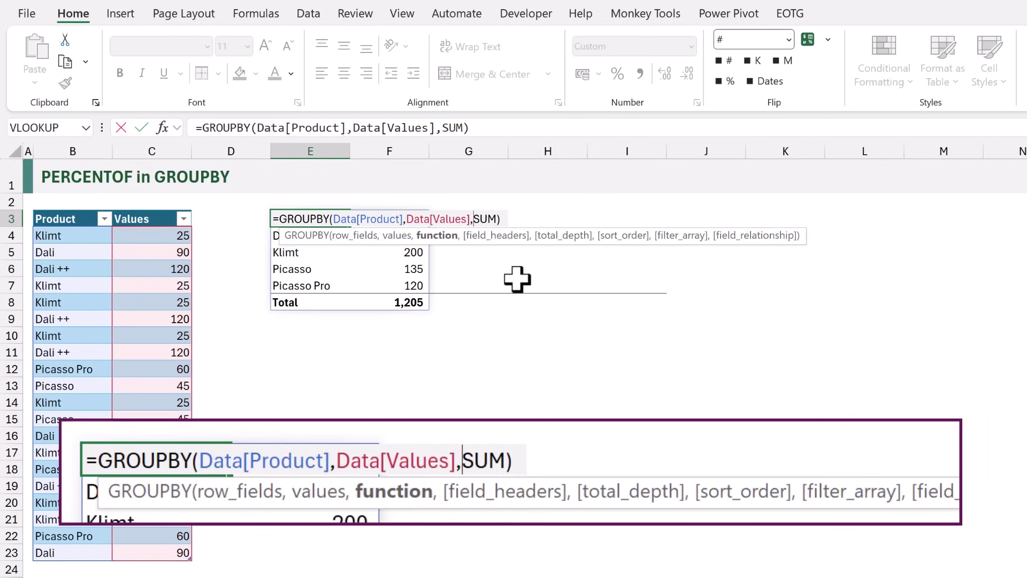
pyautogui.write('HSTACK')
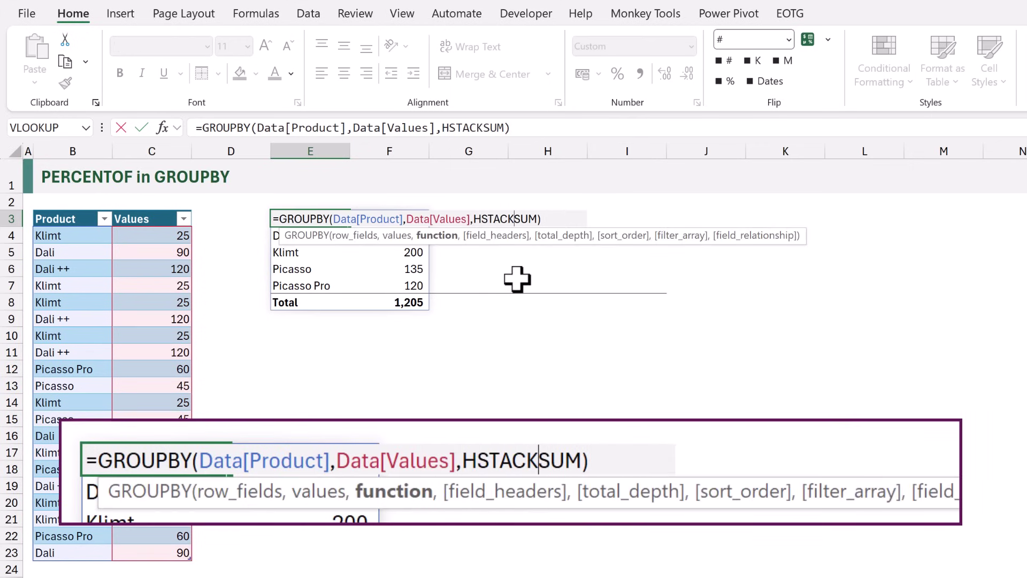
pyautogui.write('(')
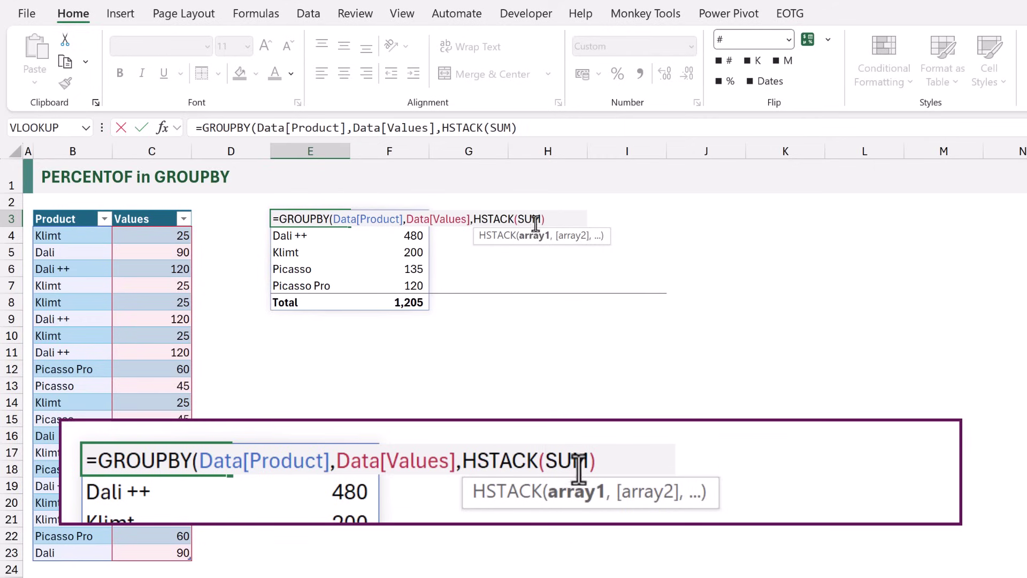
pyautogui.press('Right')
pyautogui.press('Right')
pyautogui.press('Right')
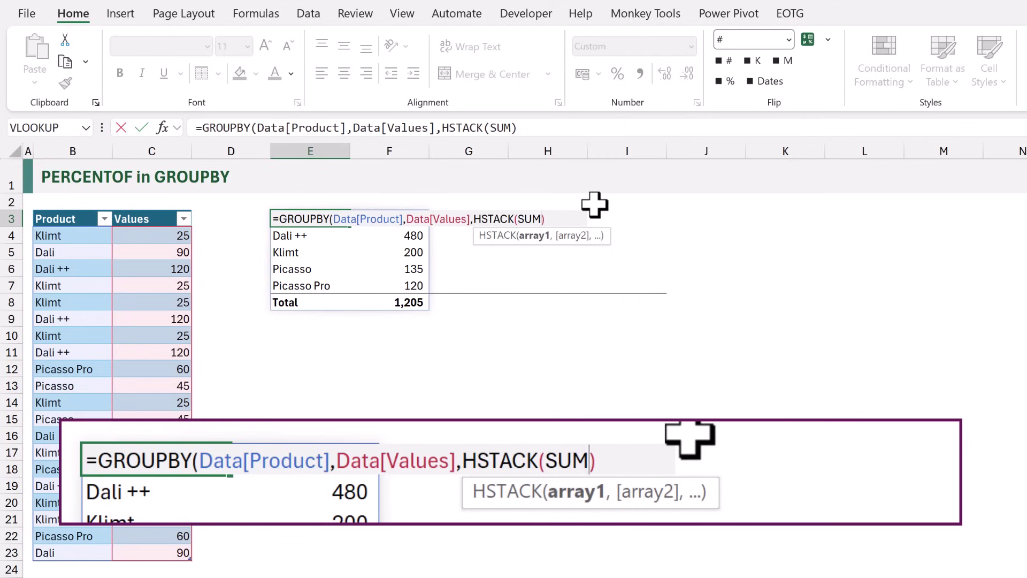
pyautogui.write(',P')
pyautogui.write('ERCENTOF')
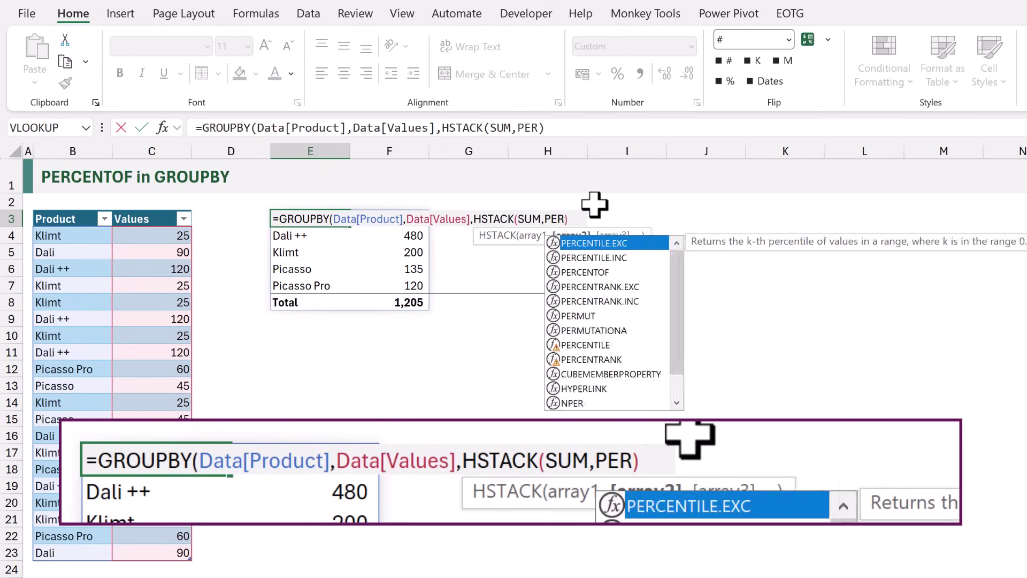
pyautogui.write(')')
pyautogui.hotkey('ctrl', 'Return')
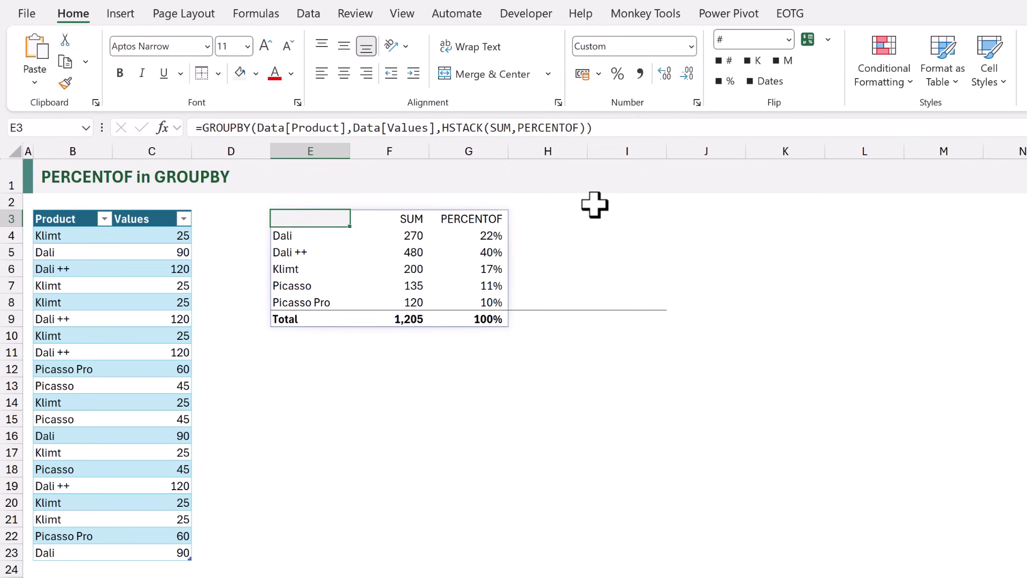
# Add COUNT as the third function in the HSTACK of the E3 formula
pyautogui.press('F2')
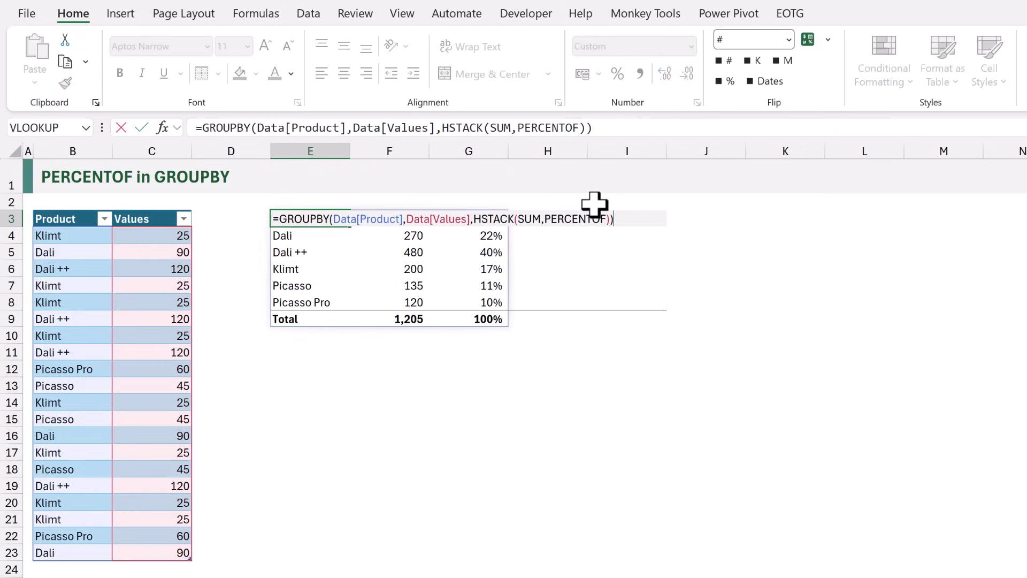
pyautogui.click(605, 219)
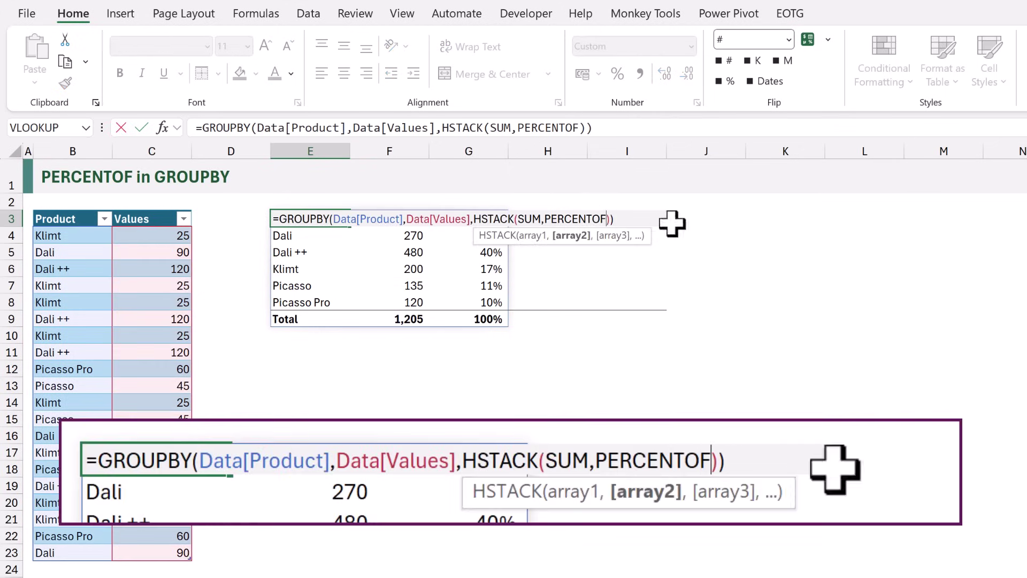
pyautogui.write(',COUNT')
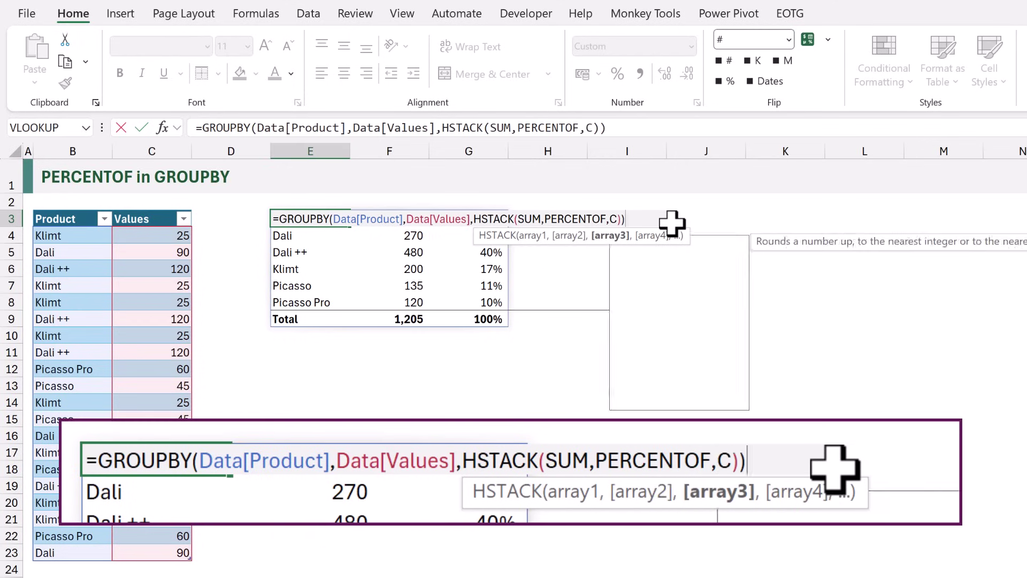
pyautogui.press('Return')
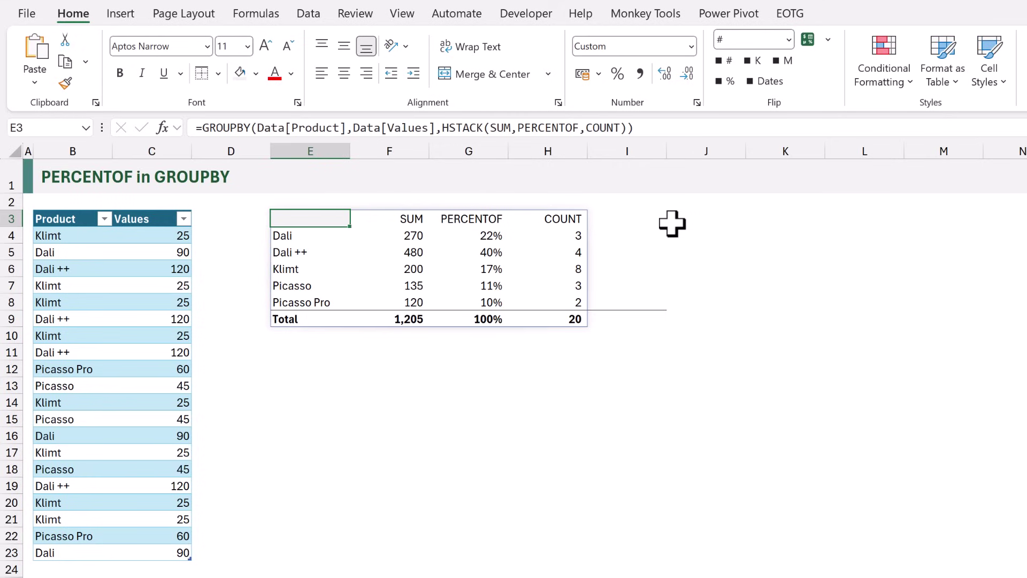
# Add a second PERCENTOF after COUNT in the function HSTACK of the E3 formula
pyautogui.press('F2')
pyautogui.click(654, 219)
pyautogui.write(',PERCENTOF')
pyautogui.hotkey('ctrl', 'Return')
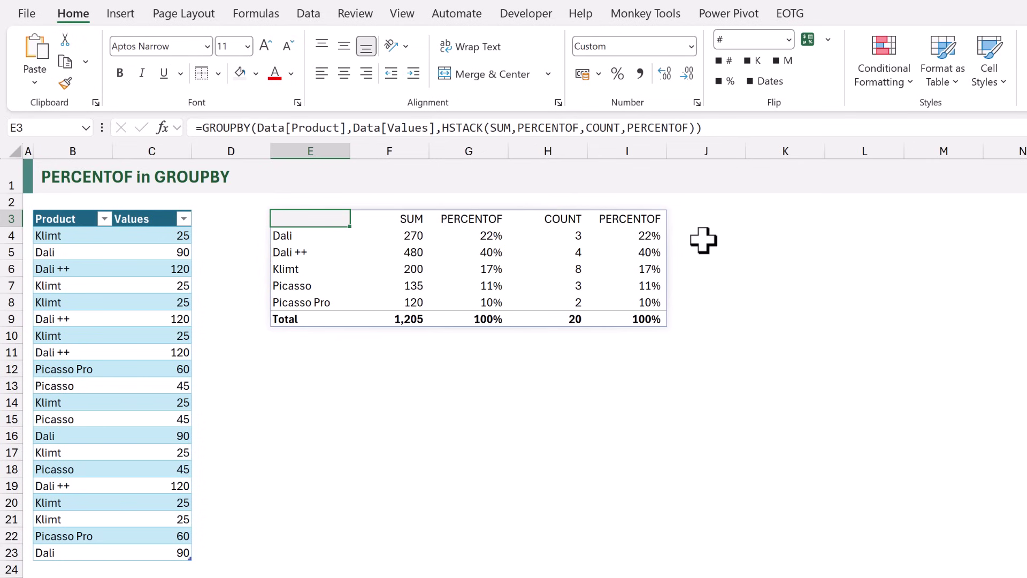
# Change the values argument of the E3 formula to HSTACK(Data[Values],Data[Values],Data[Product],Data[Product])
pyautogui.press('F2')
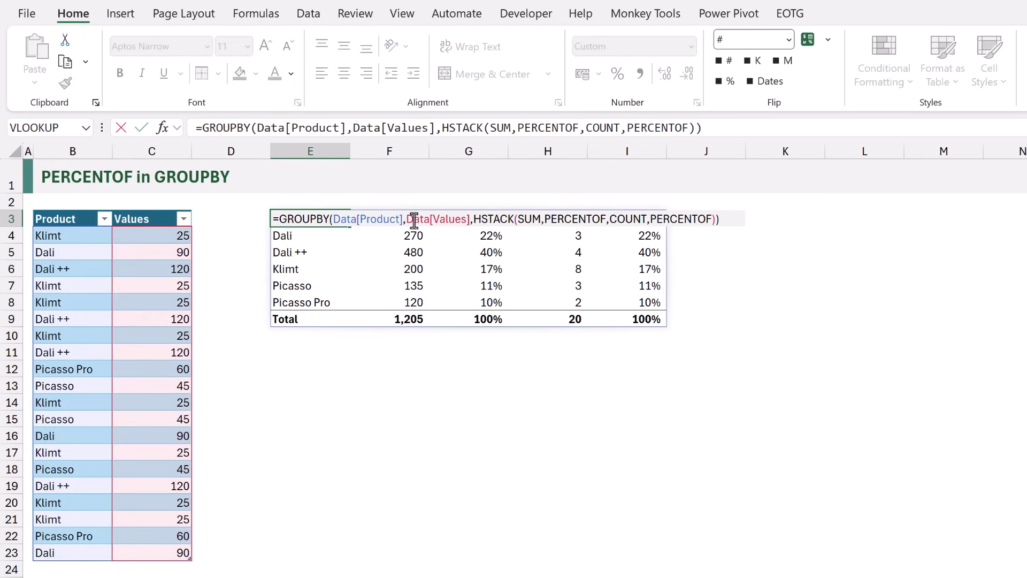
pyautogui.click(407, 219)
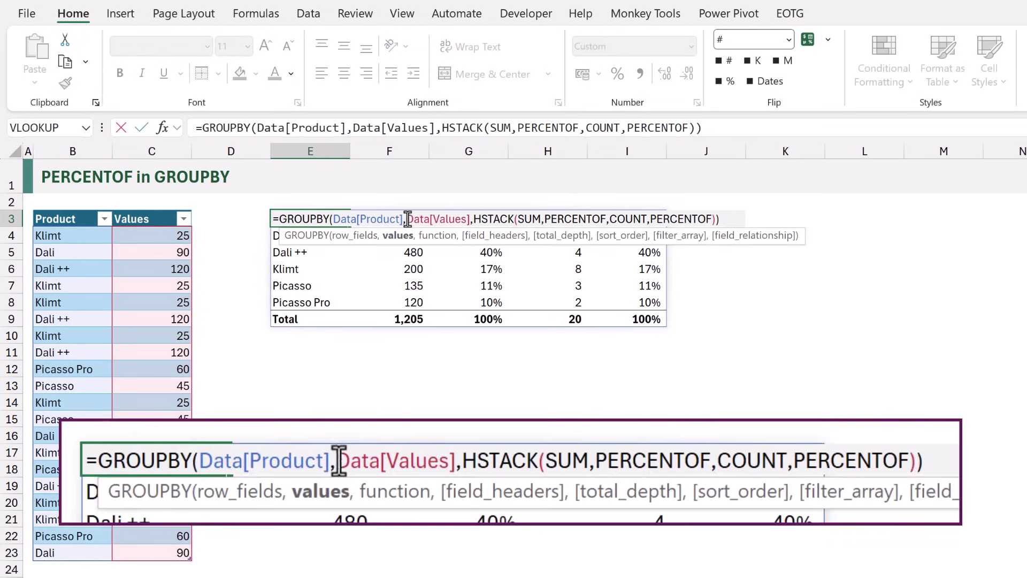
pyautogui.write('HSTACK(')
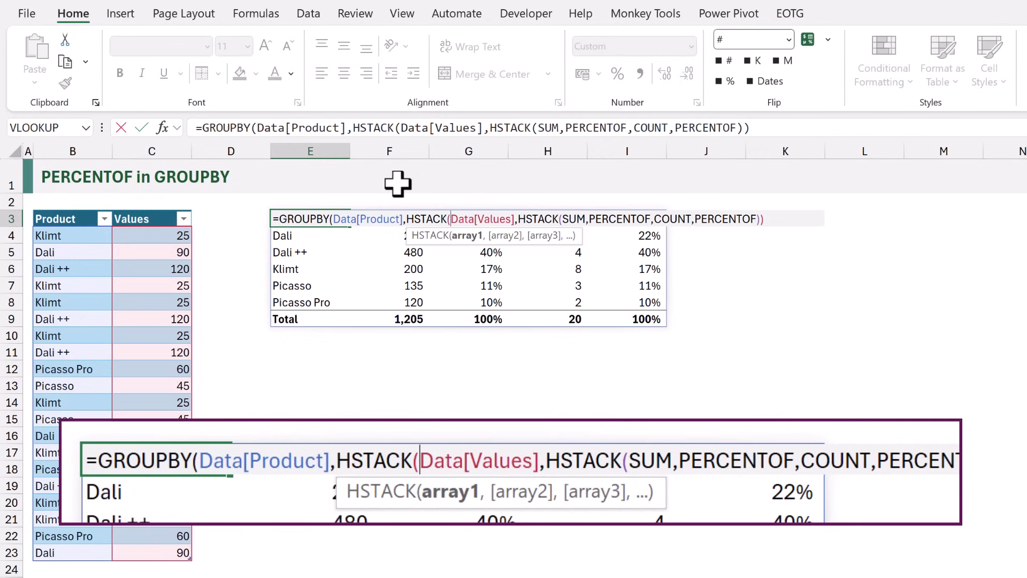
pyautogui.click(514, 219)
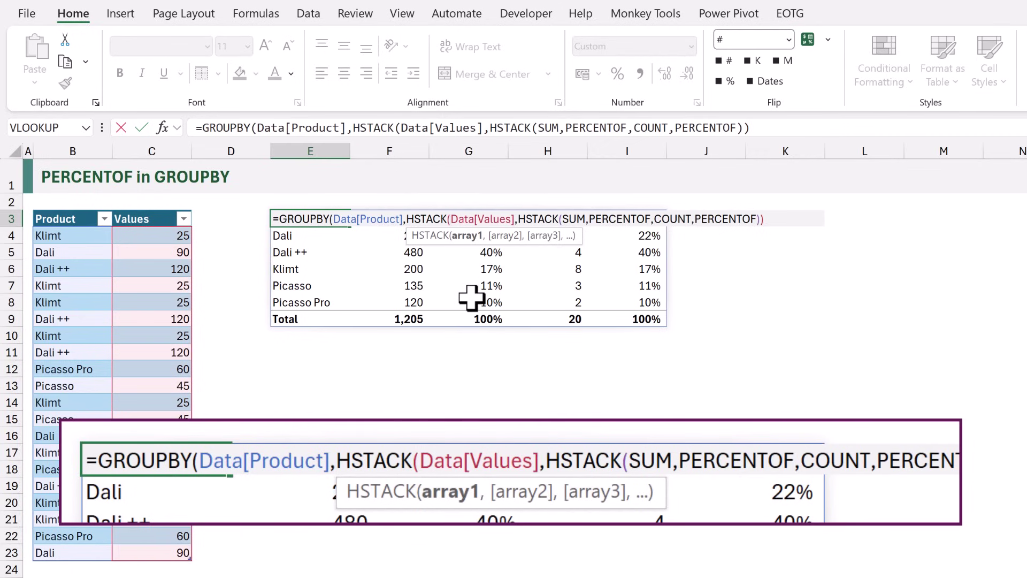
pyautogui.write(',')
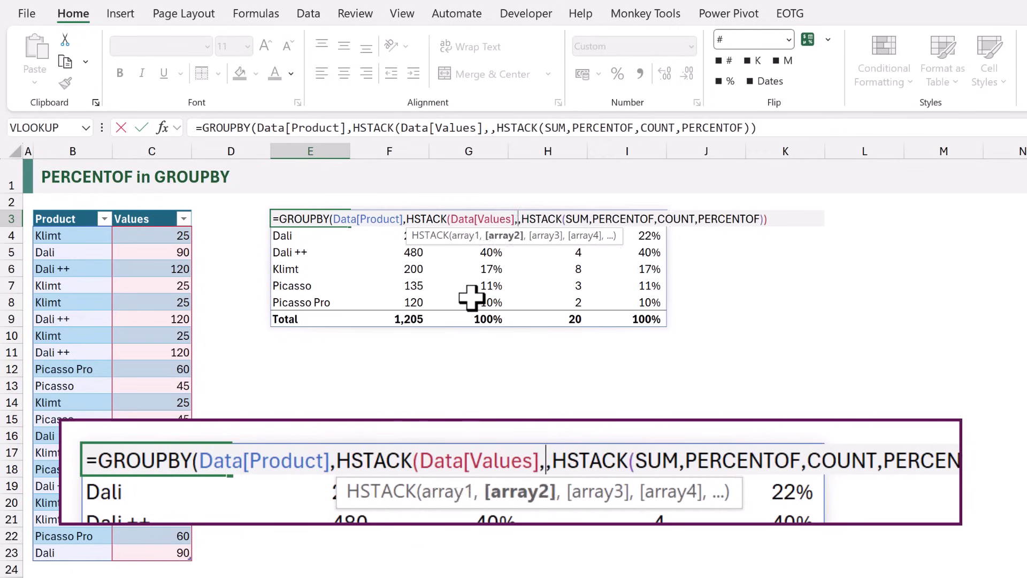
pyautogui.click(152, 207)
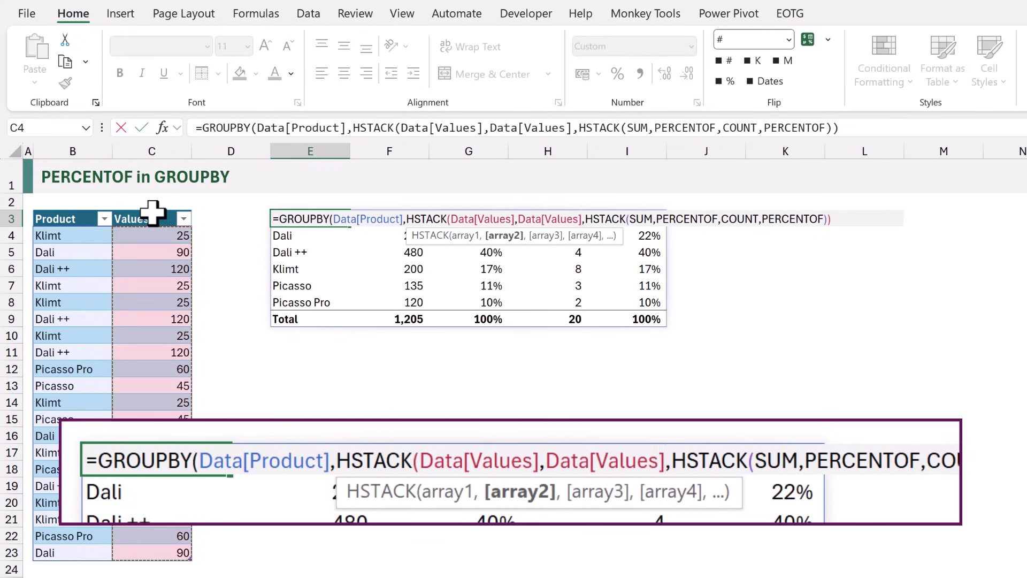
pyautogui.write(',')
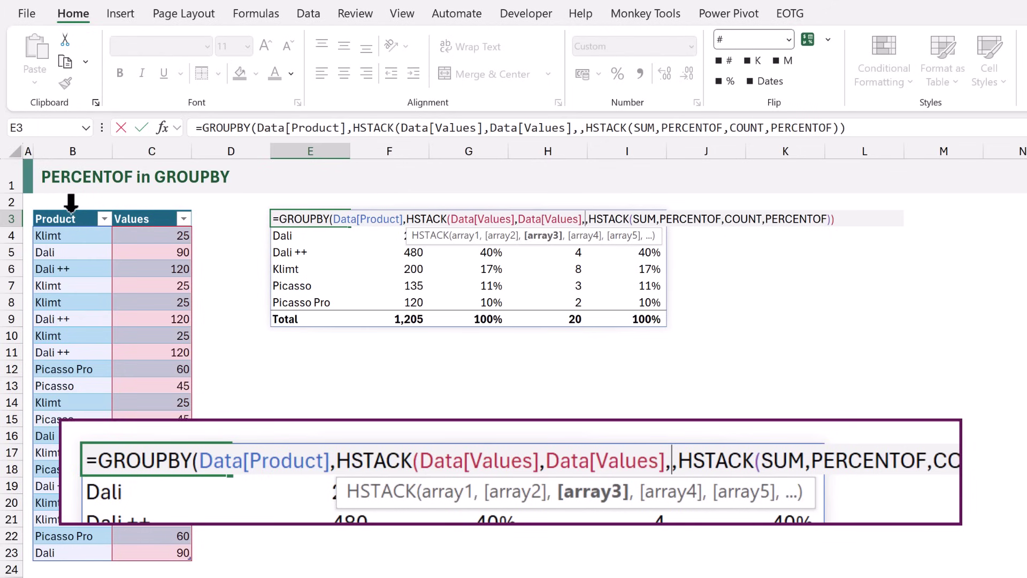
pyautogui.click(72, 208)
pyautogui.write(',')
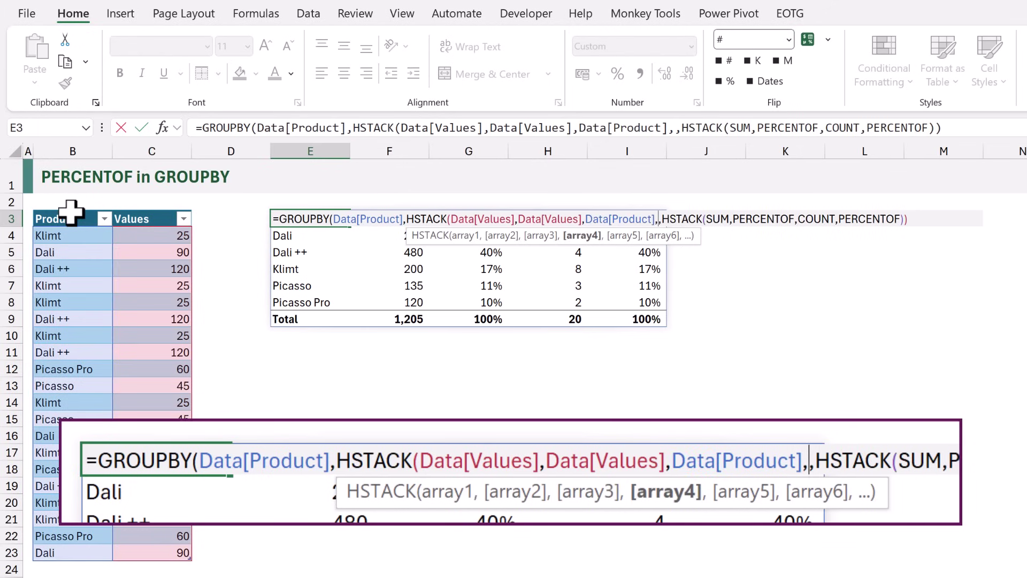
pyautogui.click(71, 212)
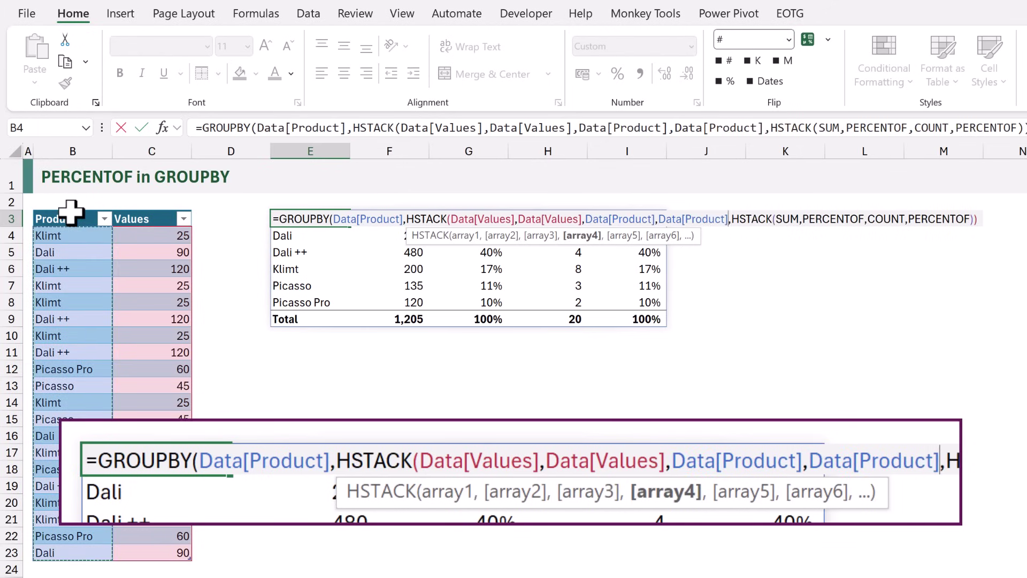
pyautogui.write(')')
pyautogui.hotkey('ctrl', 'Return')
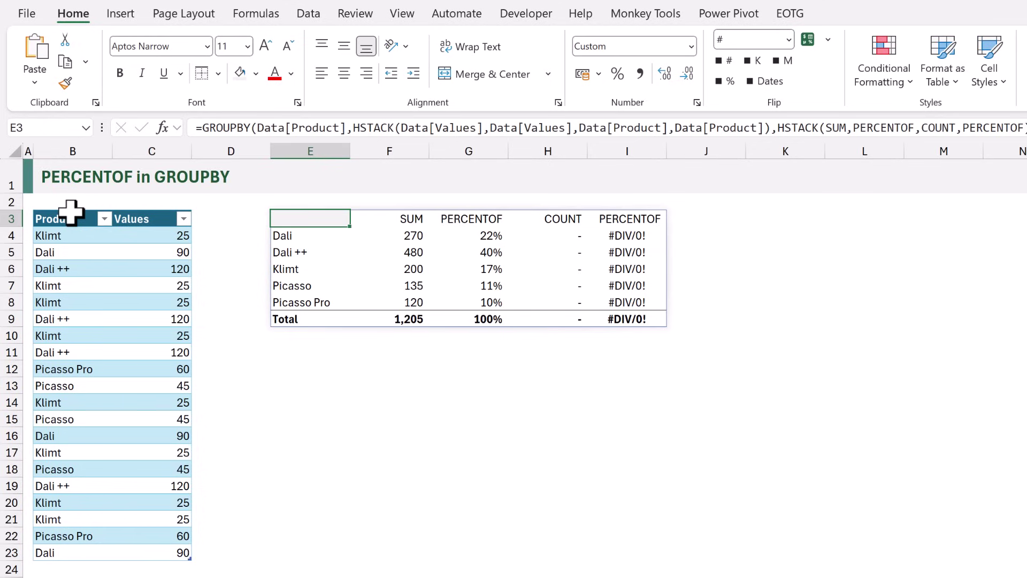
# Replace COUNT with COUNTA in the function HSTACK of the E3 formula
pyautogui.press('F2')
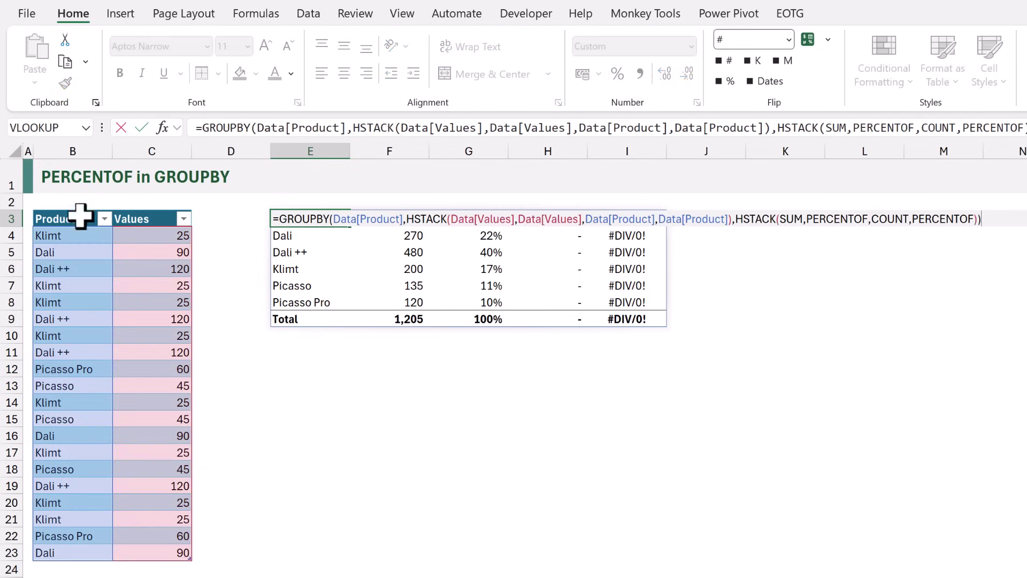
pyautogui.click(909, 219)
pyautogui.write('A')
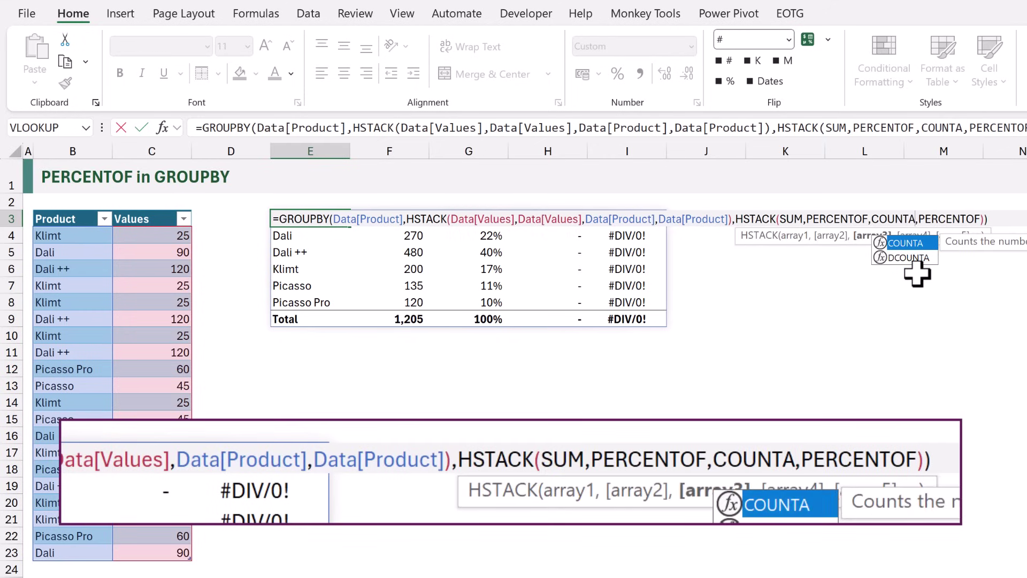
pyautogui.hotkey('ctrl', 'Return')
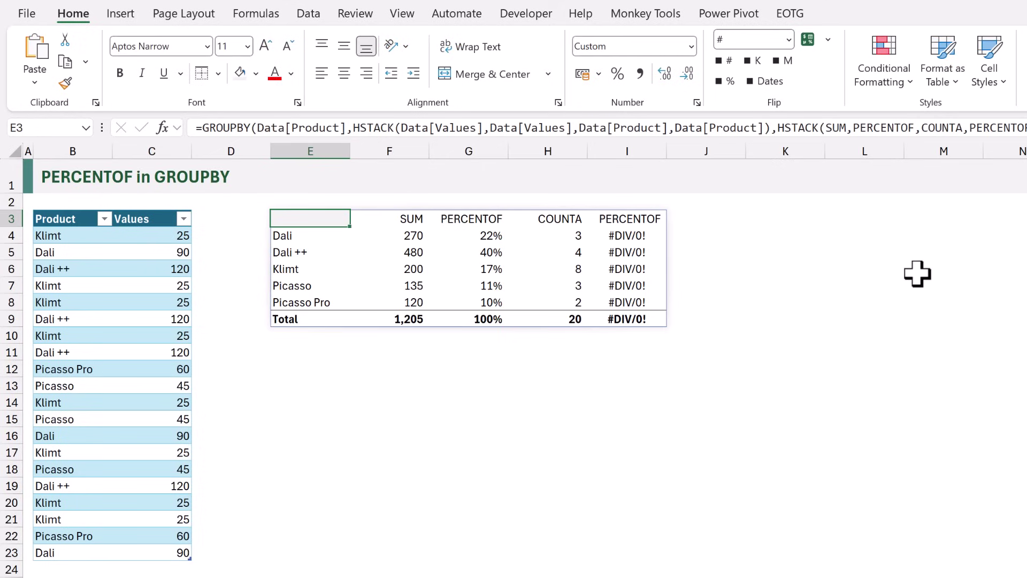
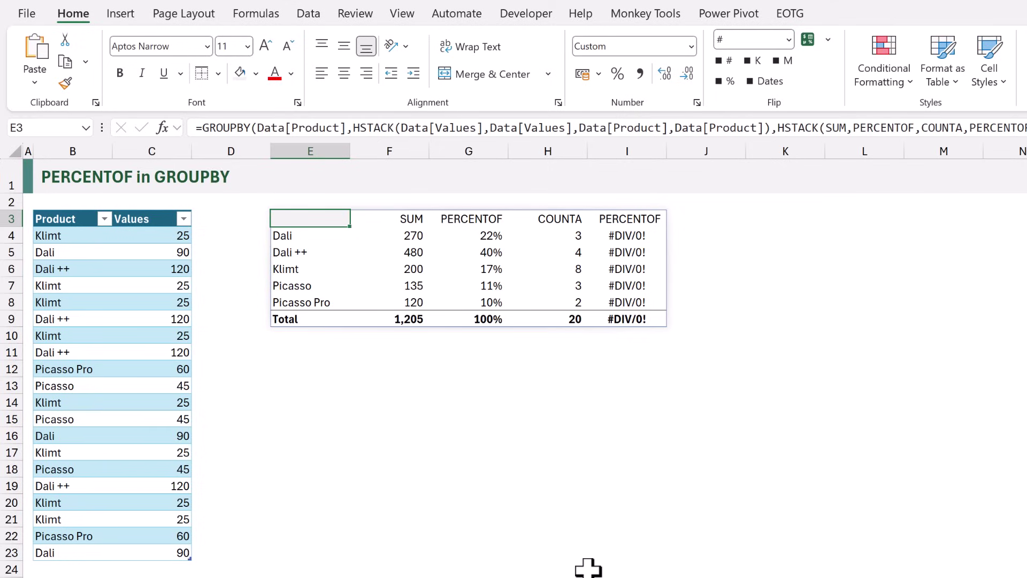
# Replace the formula in E3 with the start of a GROUPBY using Data[Product] as row fields and Data[Values] as values
pyautogui.press('Delete')
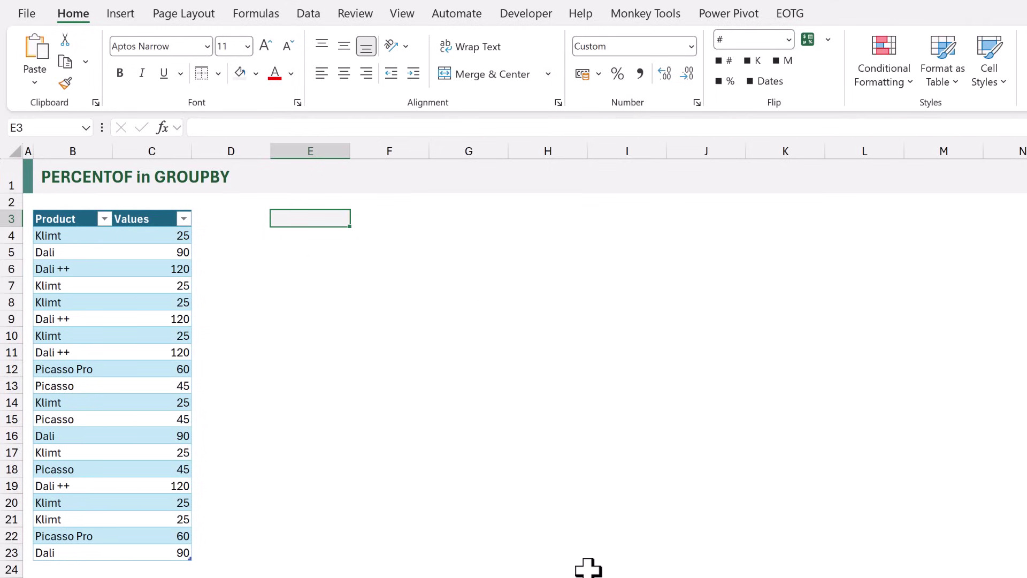
pyautogui.write('=')
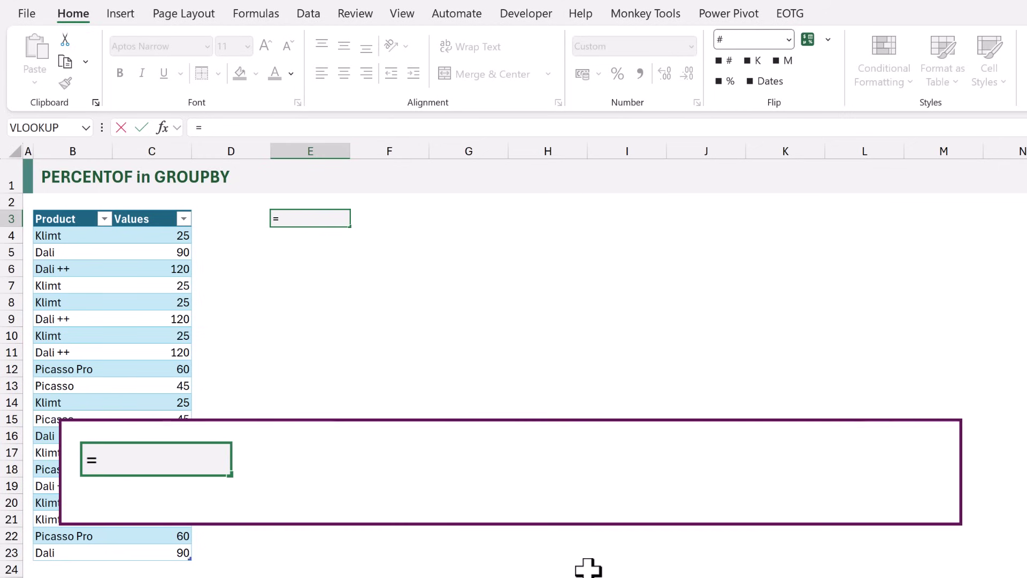
pyautogui.write('GROU')
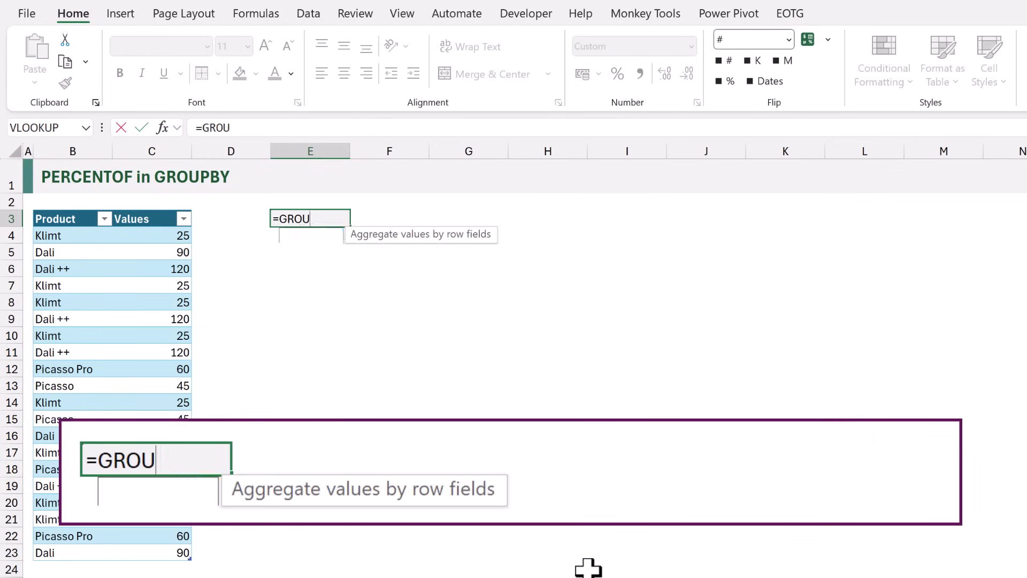
pyautogui.write('PBY(')
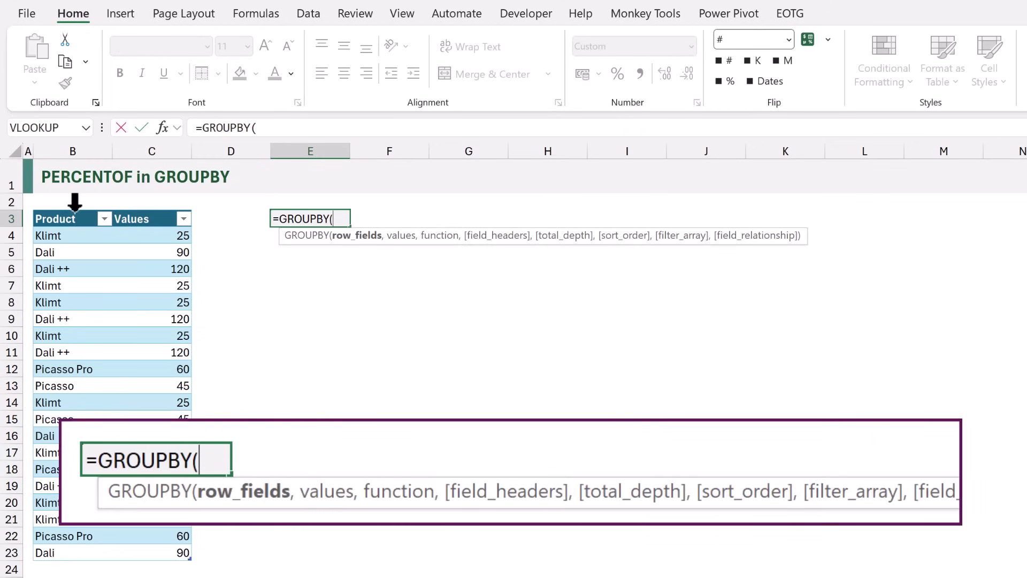
pyautogui.click(75, 203)
pyautogui.write(',')
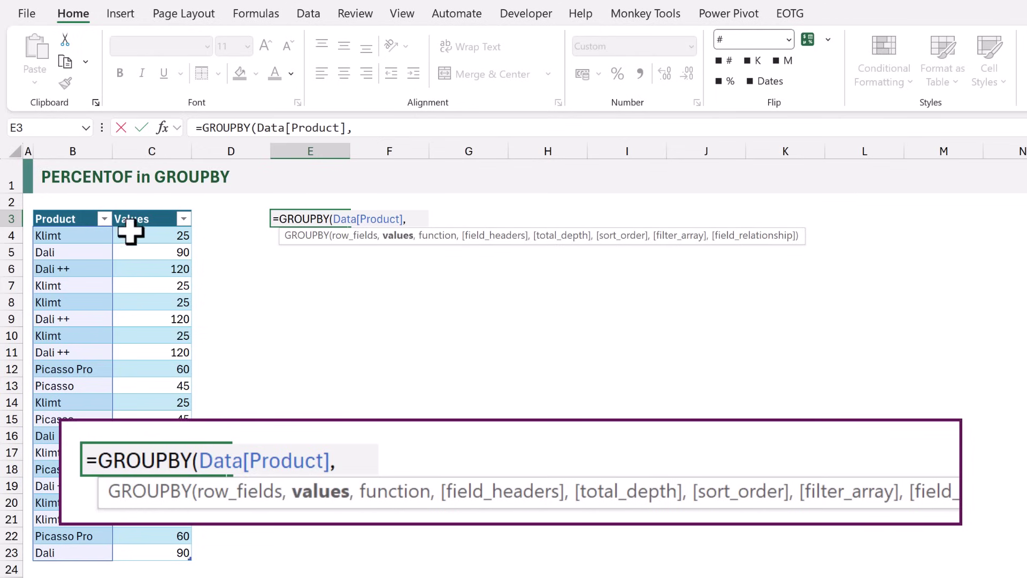
pyautogui.click(140, 202)
pyautogui.write(',')
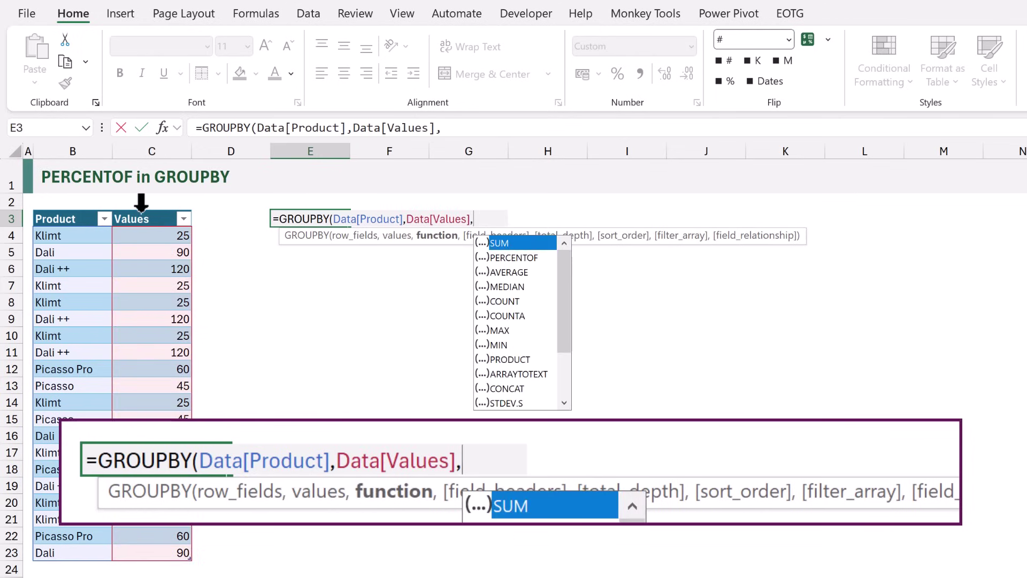
# Begin the function argument of the E3 formula as an HSTACK of SUM, PERCENTOF and COUNTA
pyautogui.write('HS')
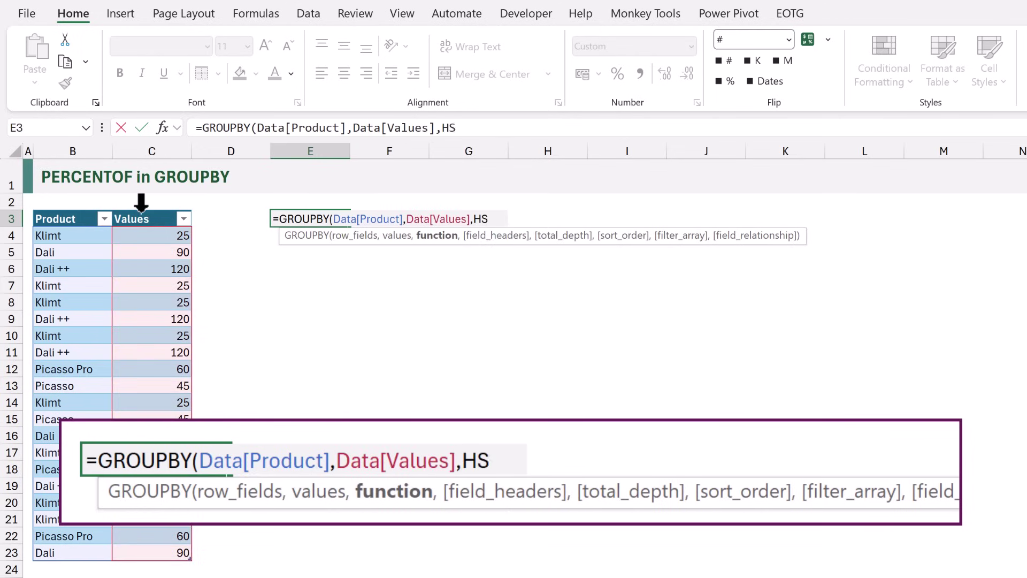
pyautogui.write('TACK(SUM,')
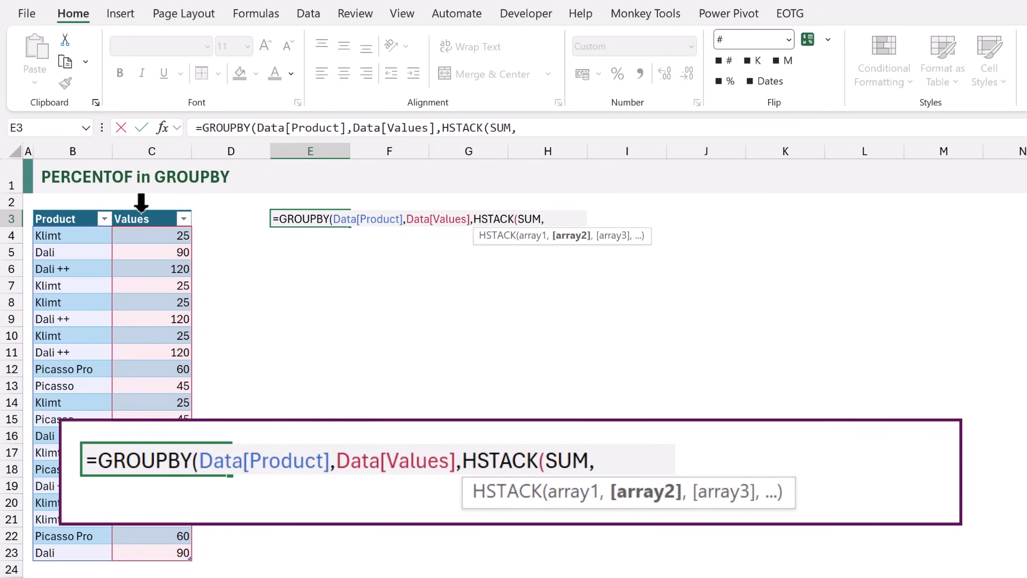
pyautogui.write('PERC')
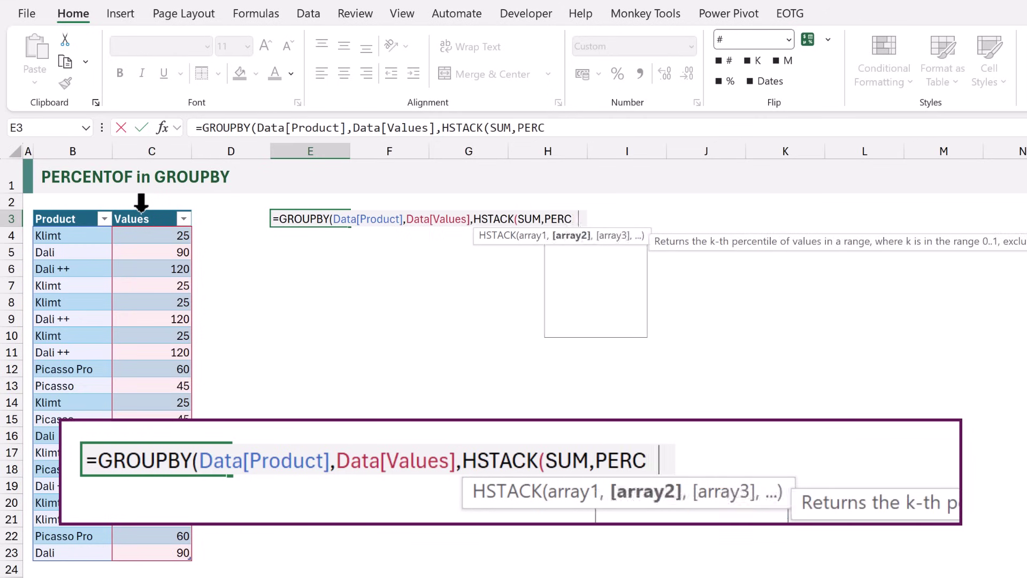
pyautogui.write('ENTOF,')
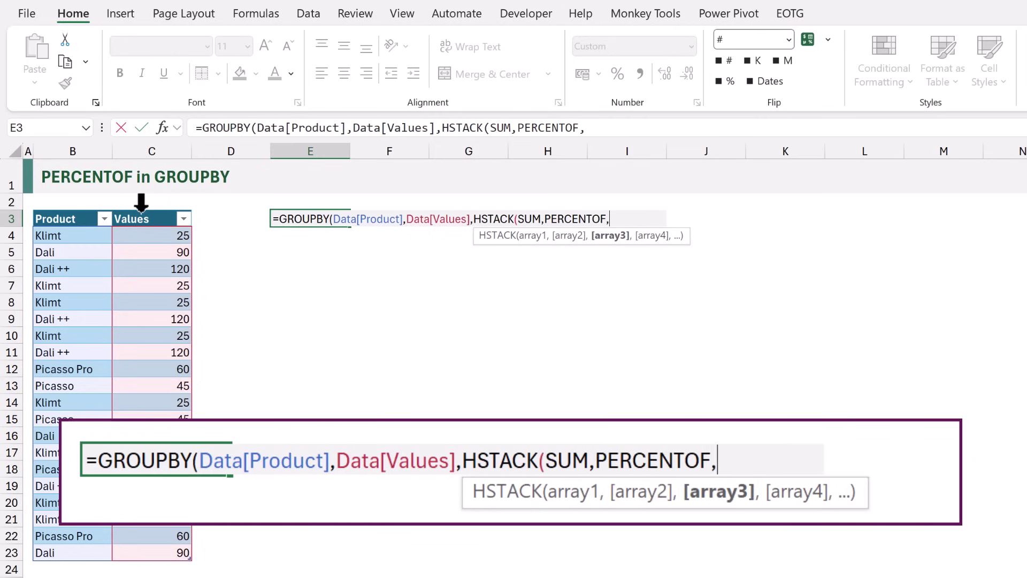
pyautogui.write('COUNTA,')
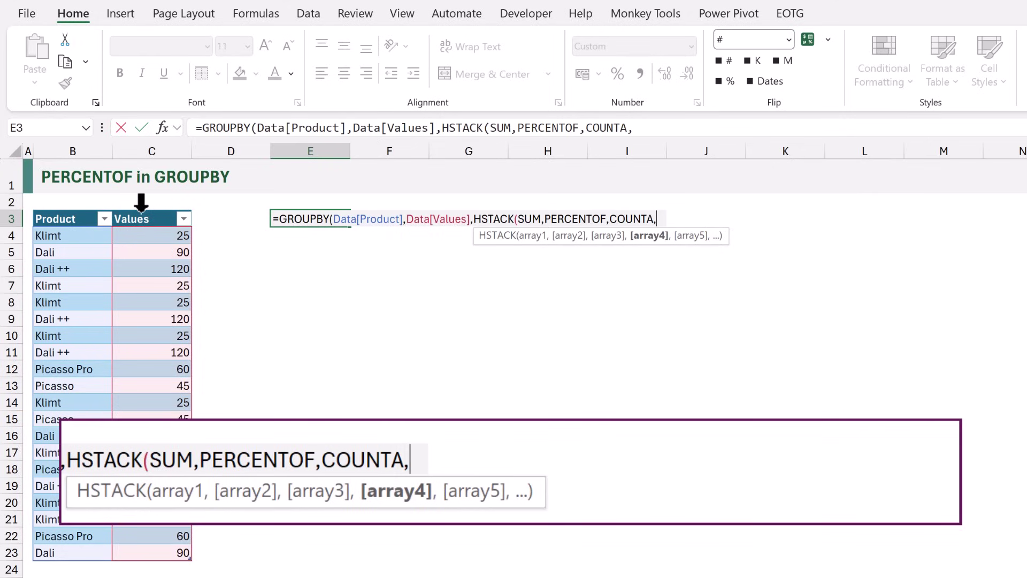
# Add LAMBDA(subset,data,COUNTA(subset)/COUNTA(data)) as the fourth function in the HSTACK and complete the E3 formula
pyautogui.write('LAMBDA(')
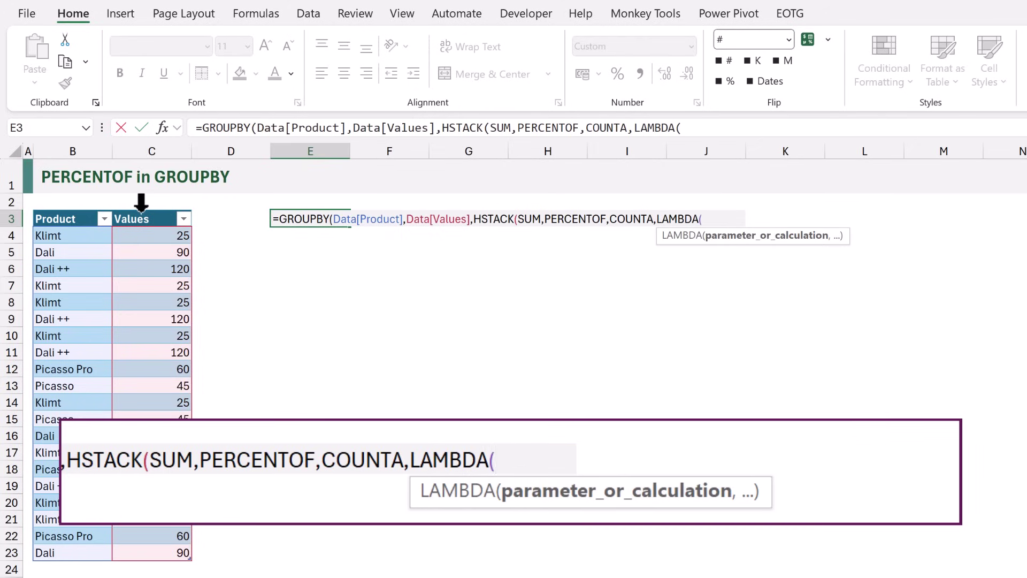
pyautogui.write('sub')
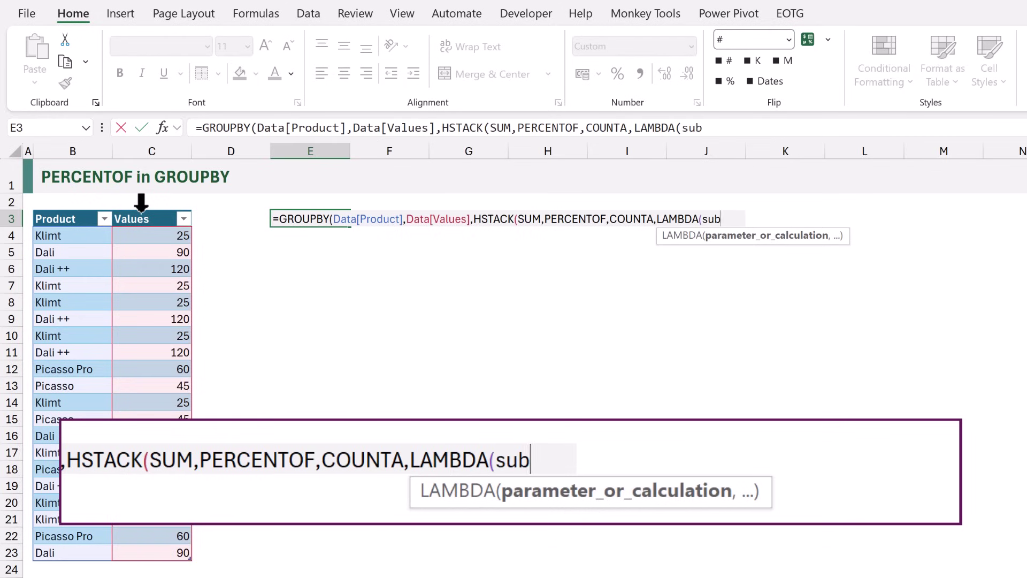
pyautogui.write('set,d')
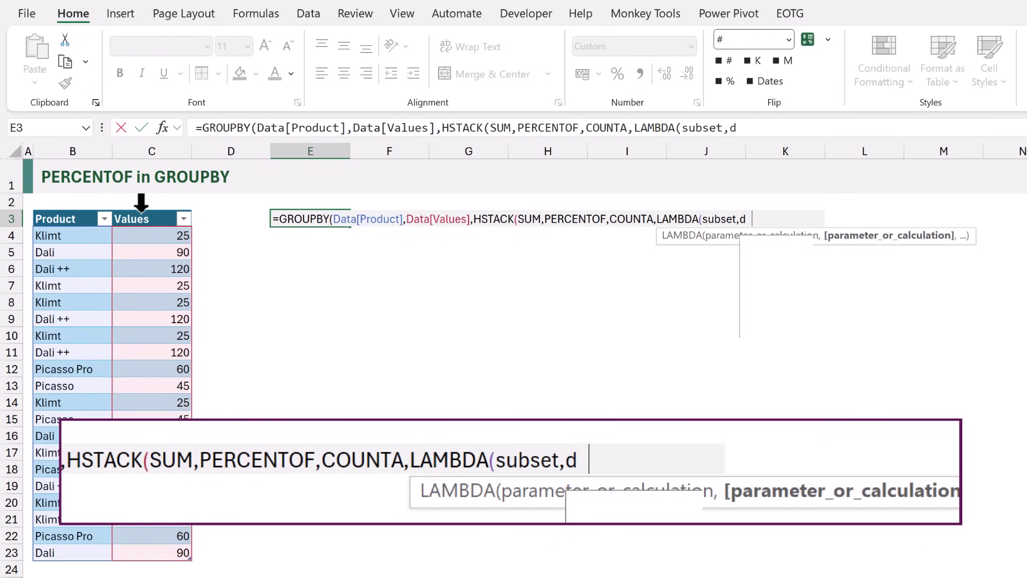
pyautogui.write('ata,')
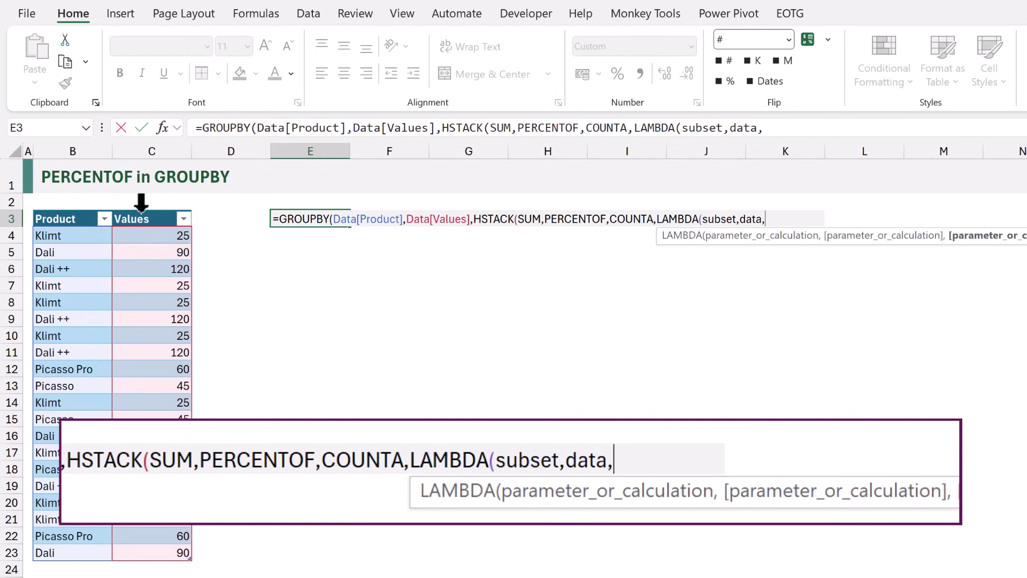
pyautogui.write('COU')
pyautogui.write('NTA(s')
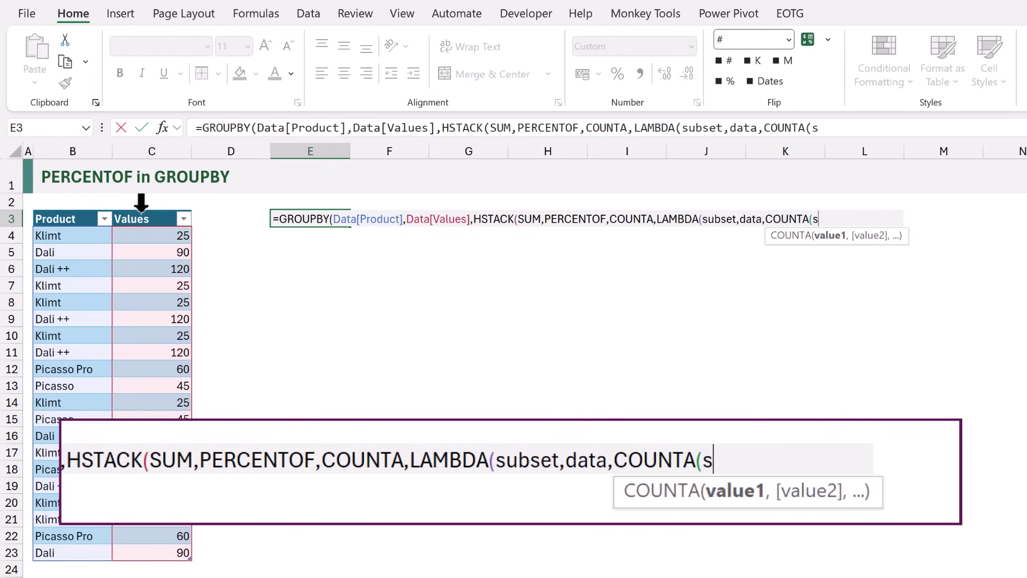
pyautogui.write('ubset)/COU')
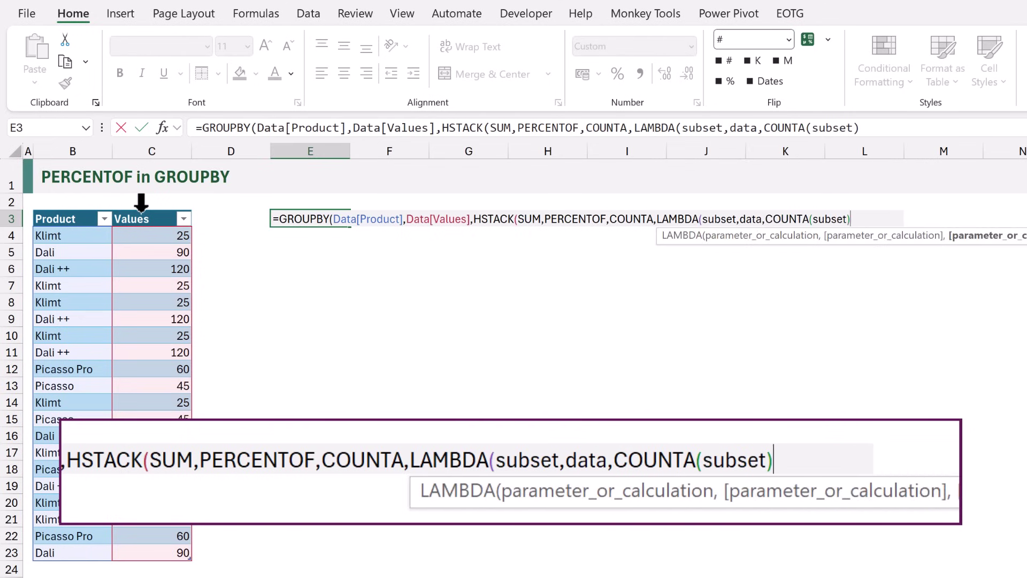
pyautogui.write('NTA(data')
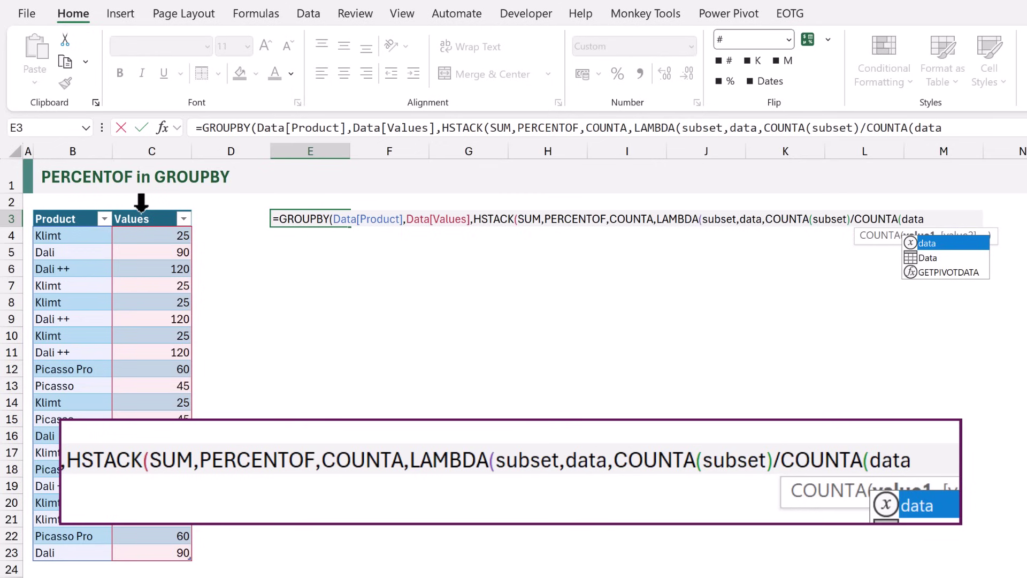
pyautogui.write('))')
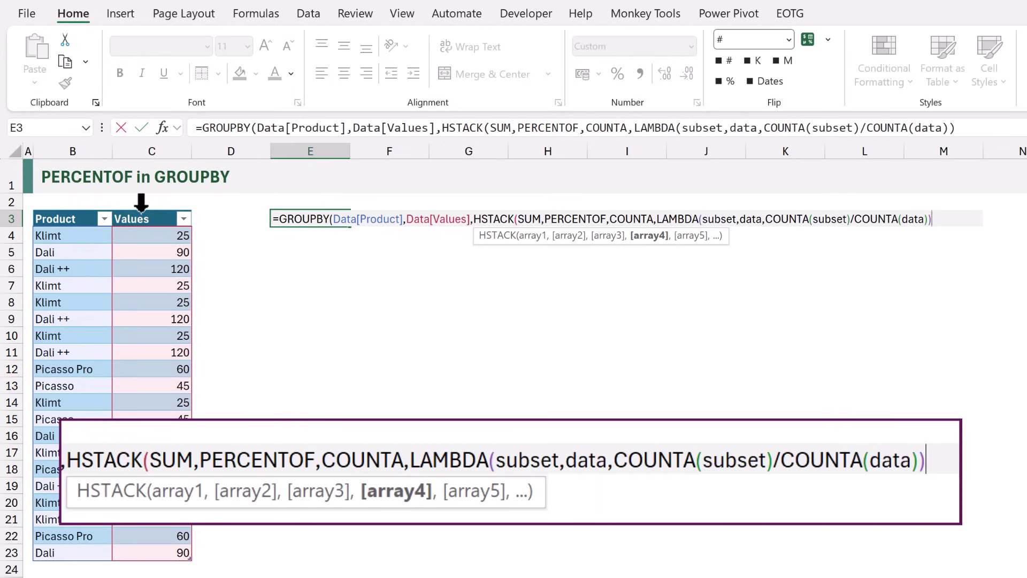
pyautogui.write('))')
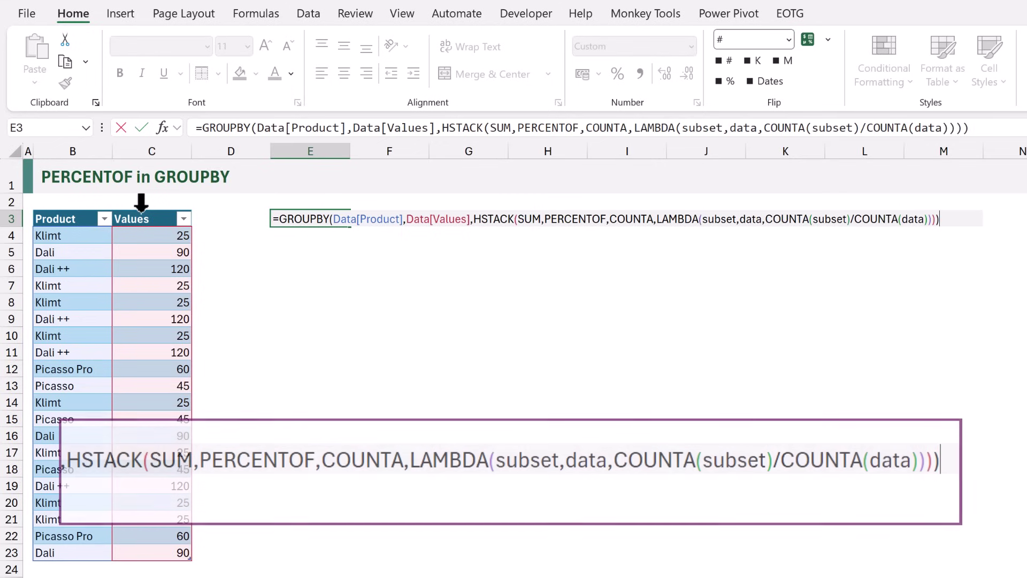
pyautogui.hotkey('ctrl', 'Return')
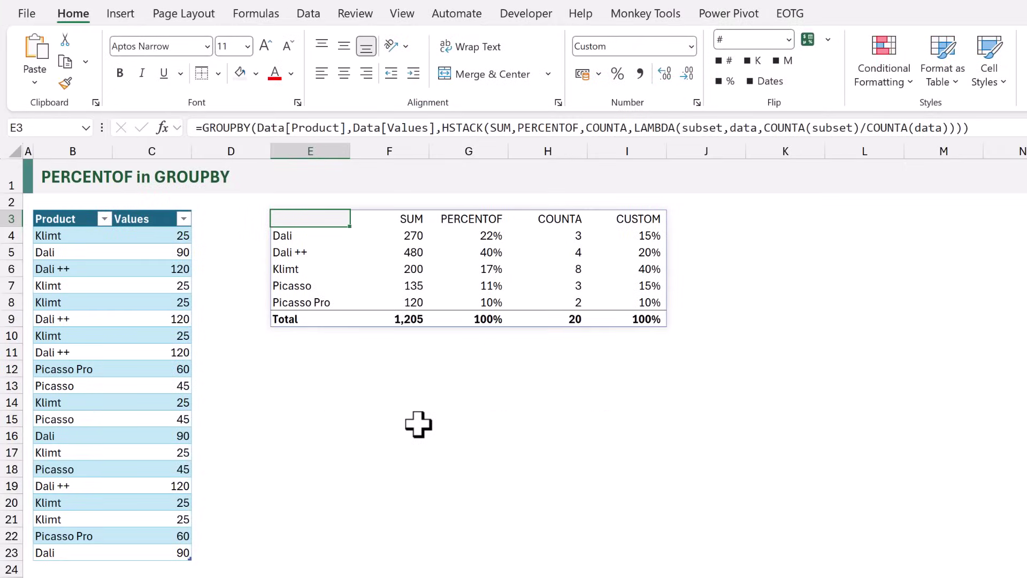
# Clear cell E3 and start a new GROUPBY formula there with Data[Product] as the row fields
pyautogui.press('Delete')
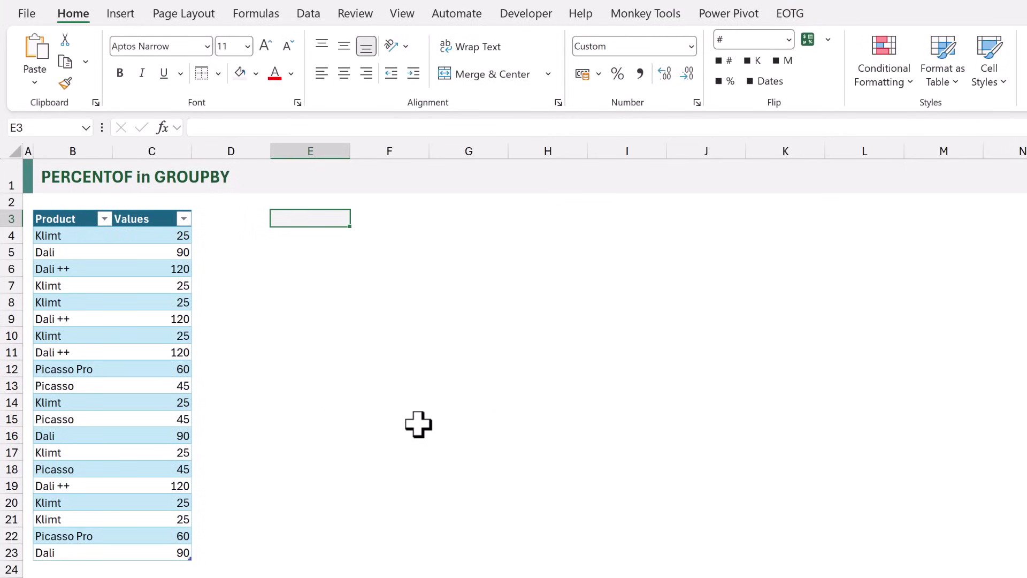
pyautogui.write('=GROUPB')
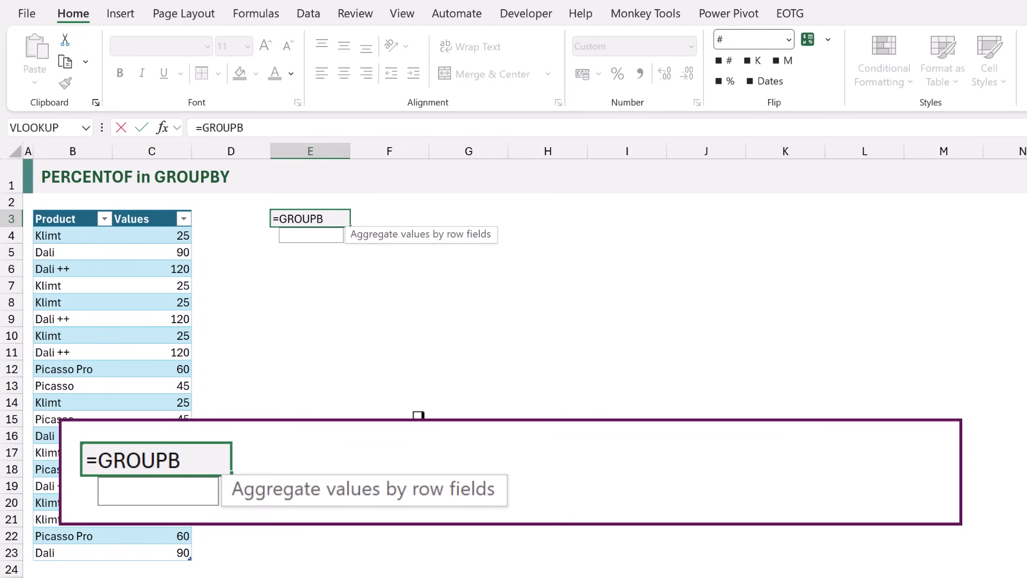
pyautogui.press('Tab')
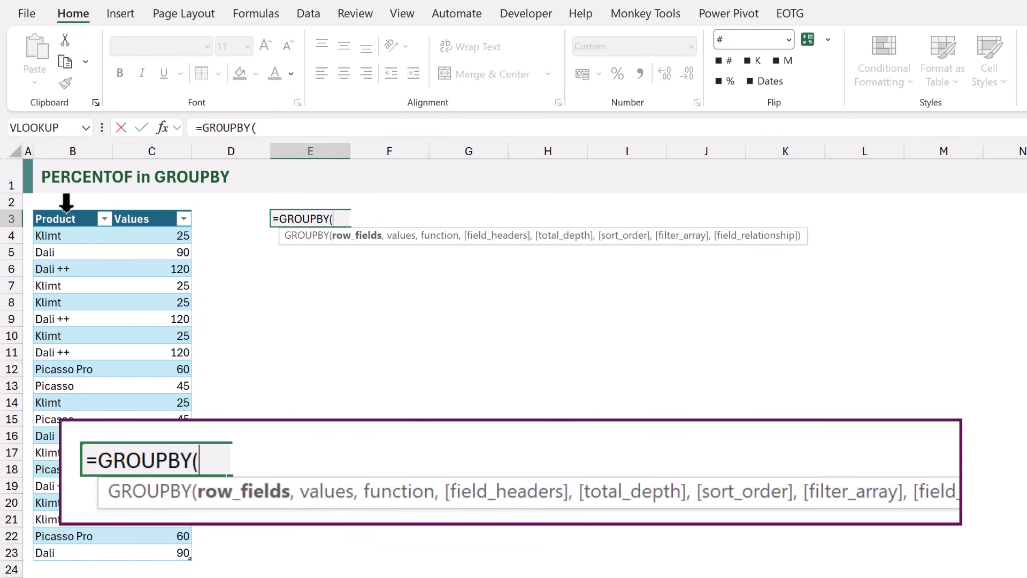
pyautogui.click(65, 202)
pyautogui.write(',')
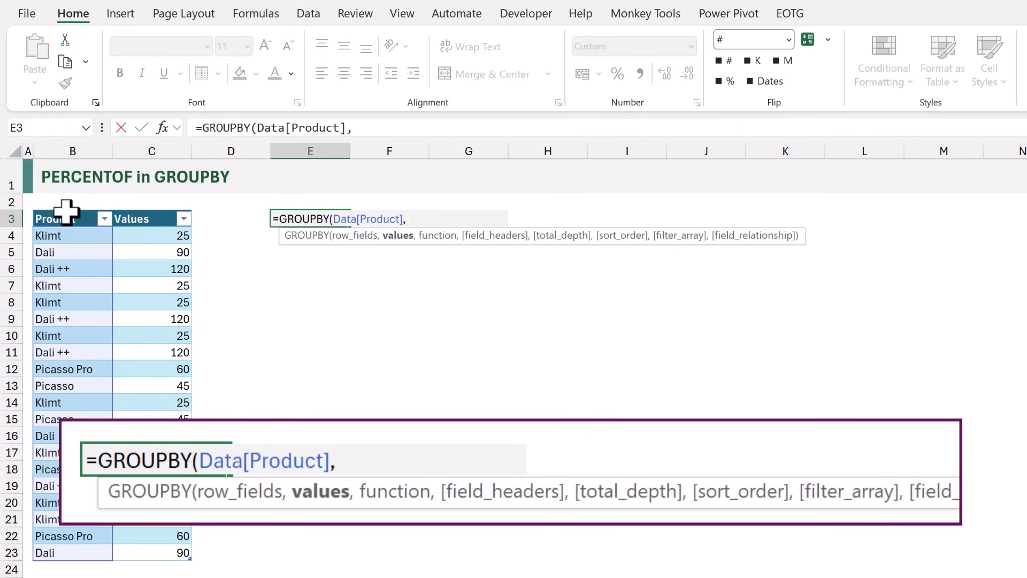
# Begin the values argument as an HSTACK of Data[Values], Data[Values] and Data[Product]
pyautogui.write('HSTACK(')
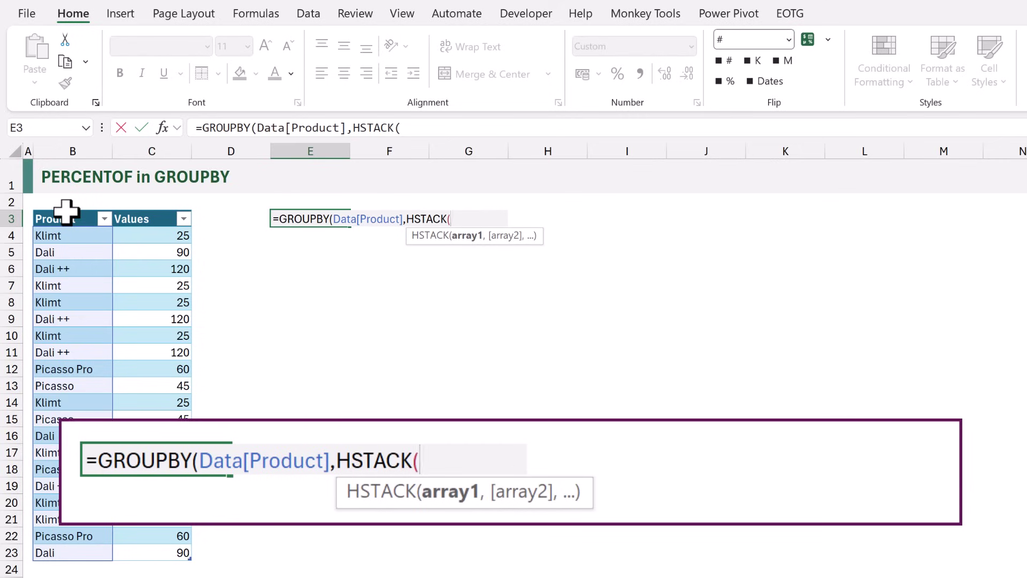
pyautogui.click(150, 202)
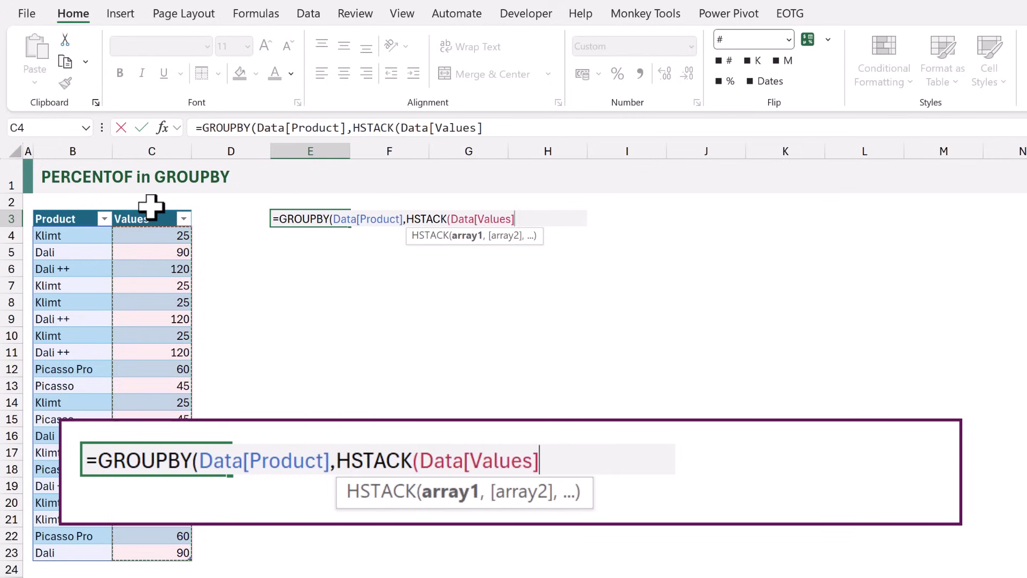
pyautogui.write(',')
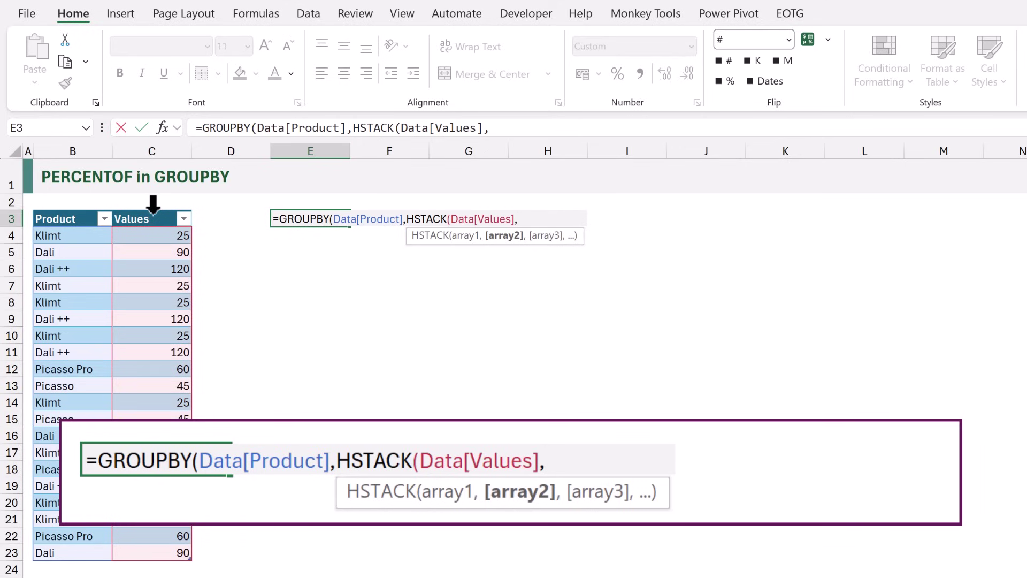
pyautogui.click(154, 209)
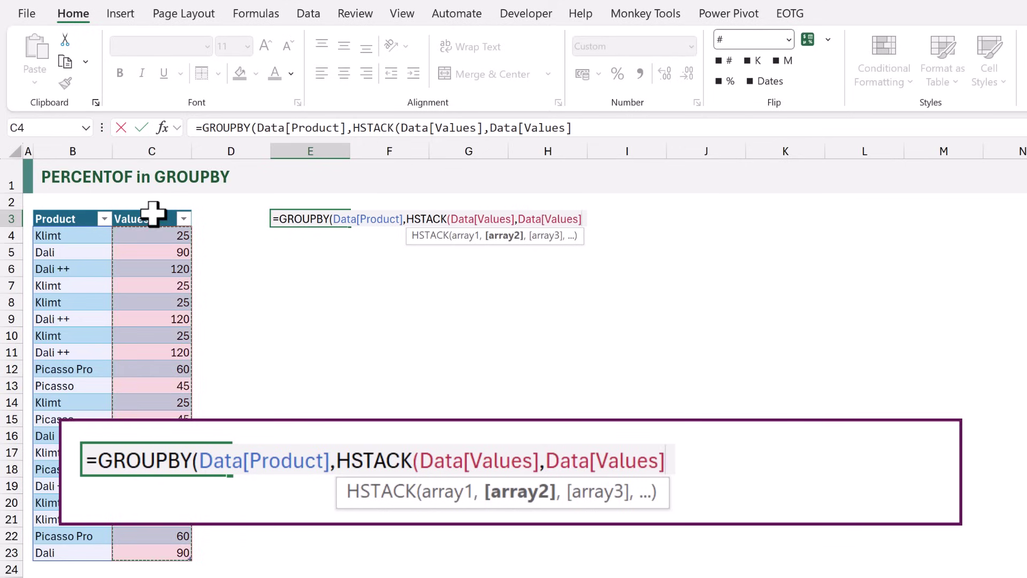
pyautogui.write(',')
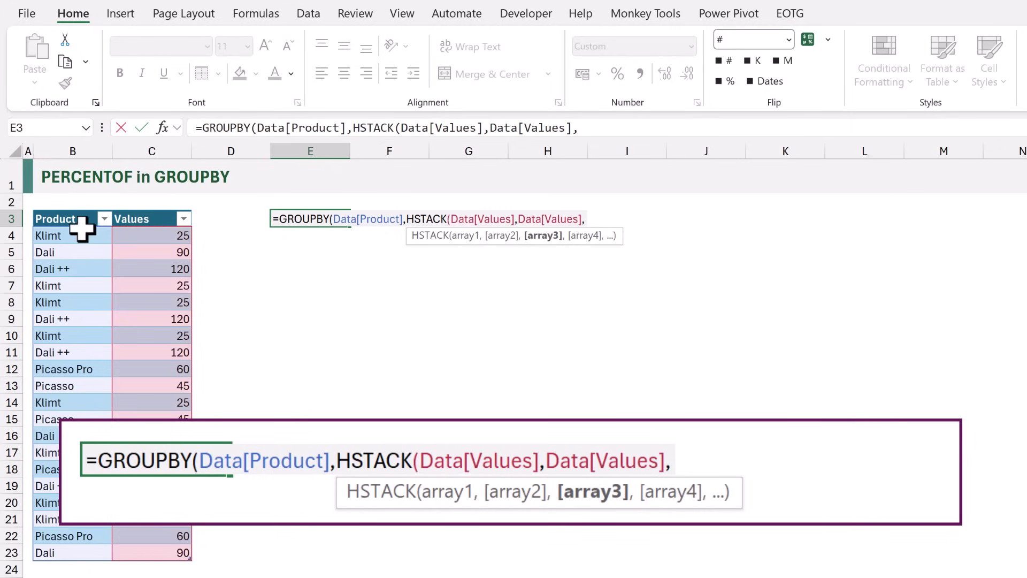
pyautogui.click(73, 204)
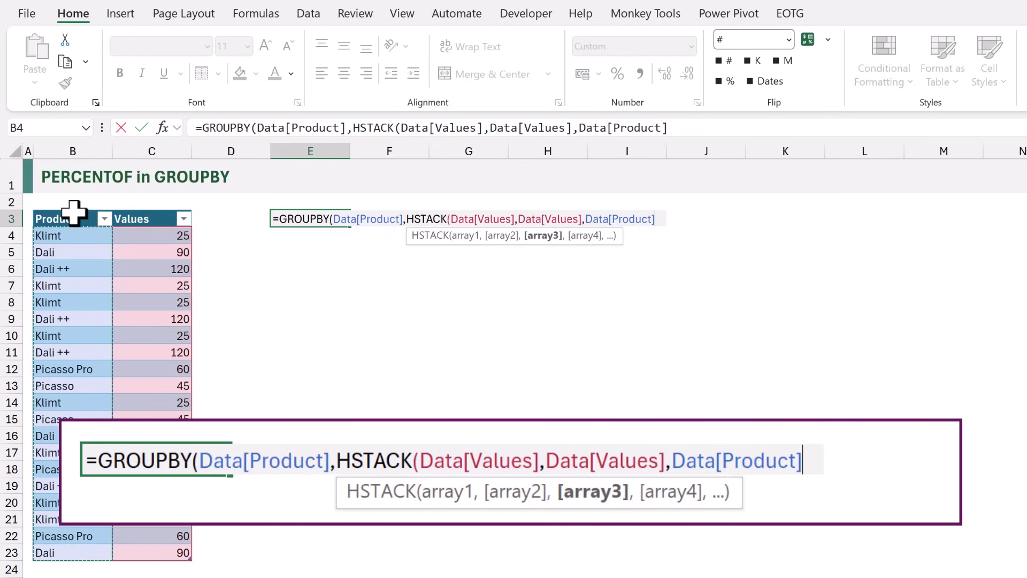
pyautogui.write(',')
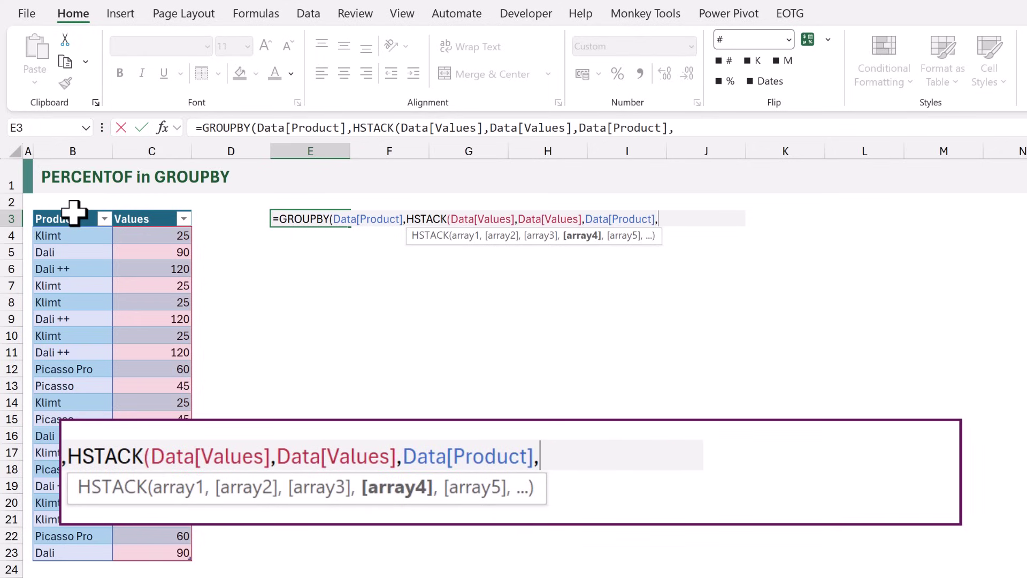
# Add --(Data[Product]=Data[Product]) as the fourth array of the values HSTACK in the E3 formula and close that HSTACK
pyautogui.write('(')
pyautogui.click(74, 209)
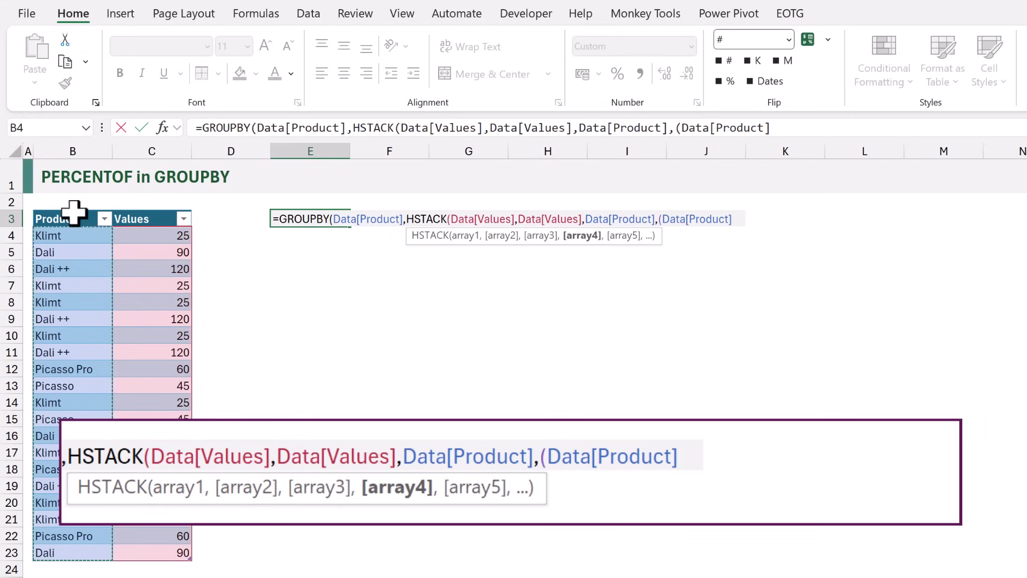
pyautogui.write('=')
pyautogui.click(74, 213)
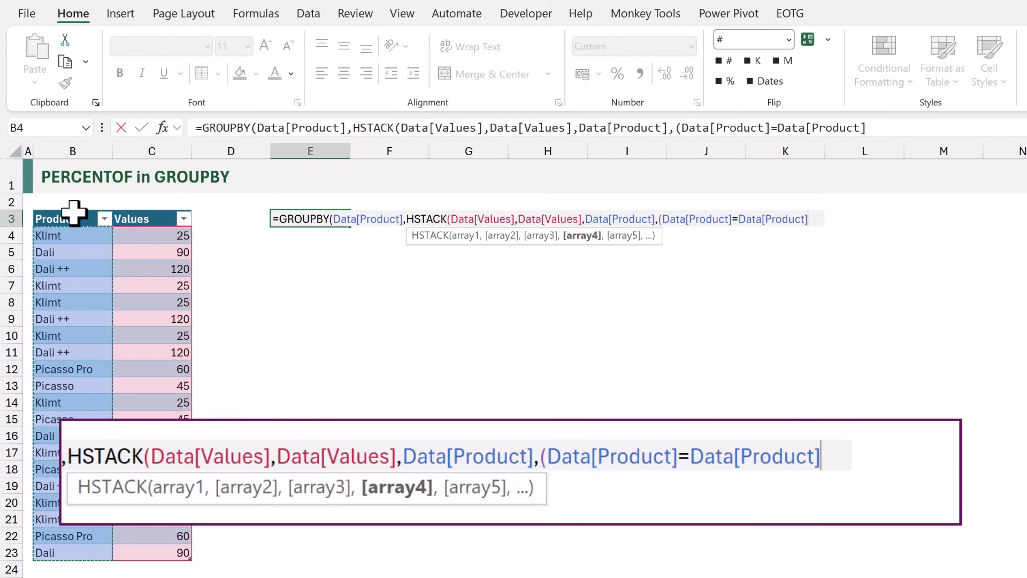
pyautogui.write(')')
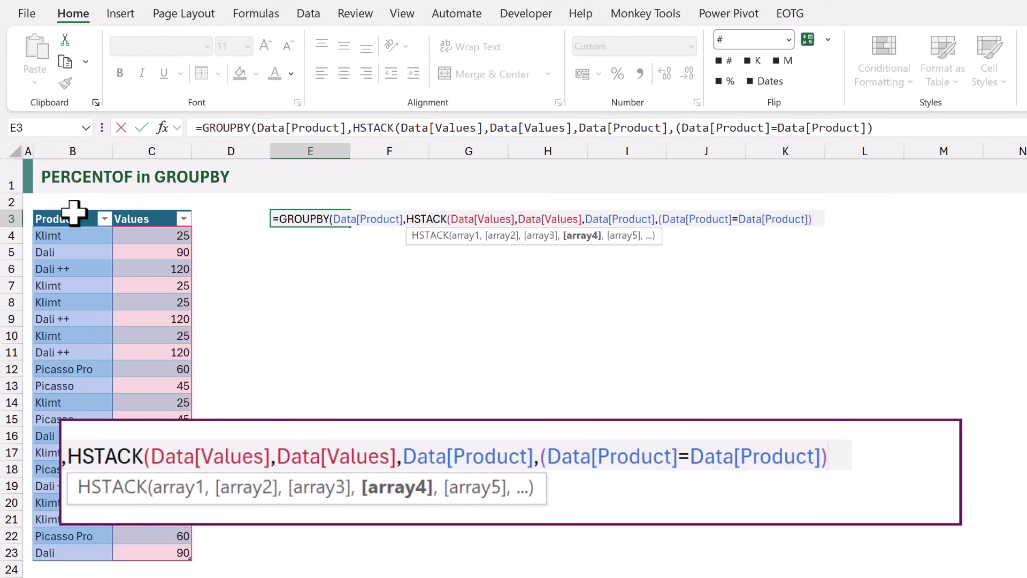
pyautogui.click(658, 219)
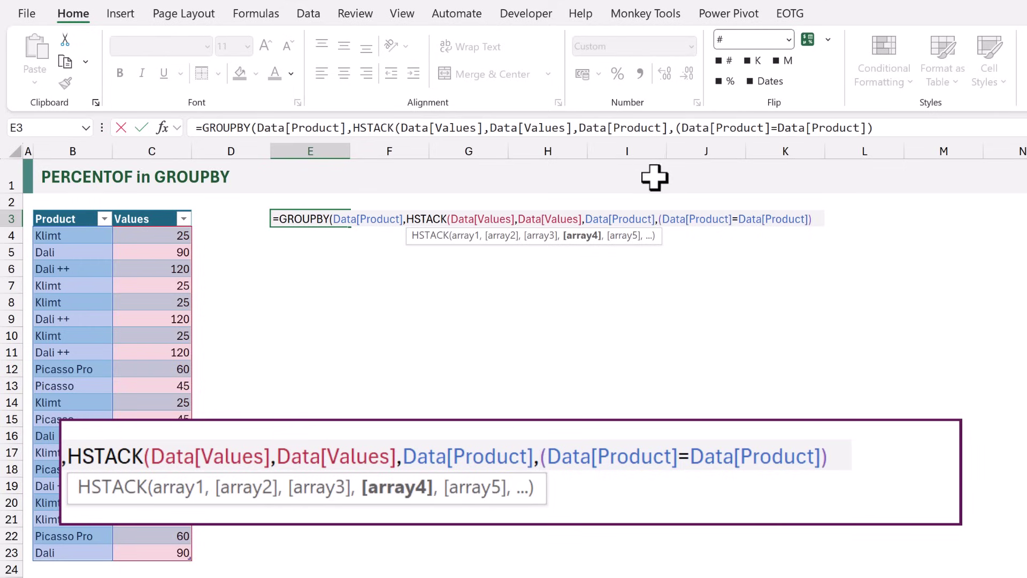
pyautogui.write('--')
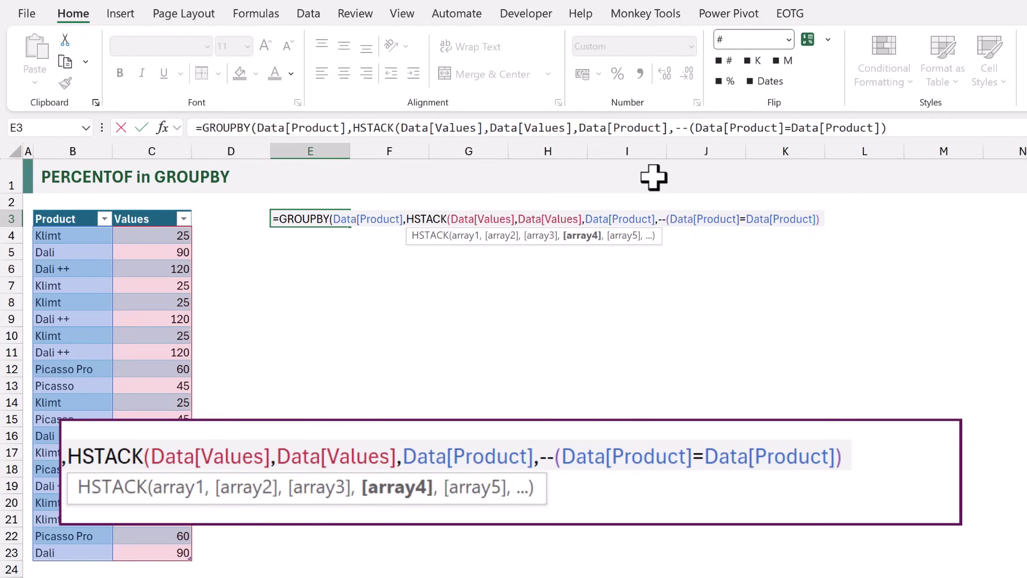
pyautogui.click(820, 219)
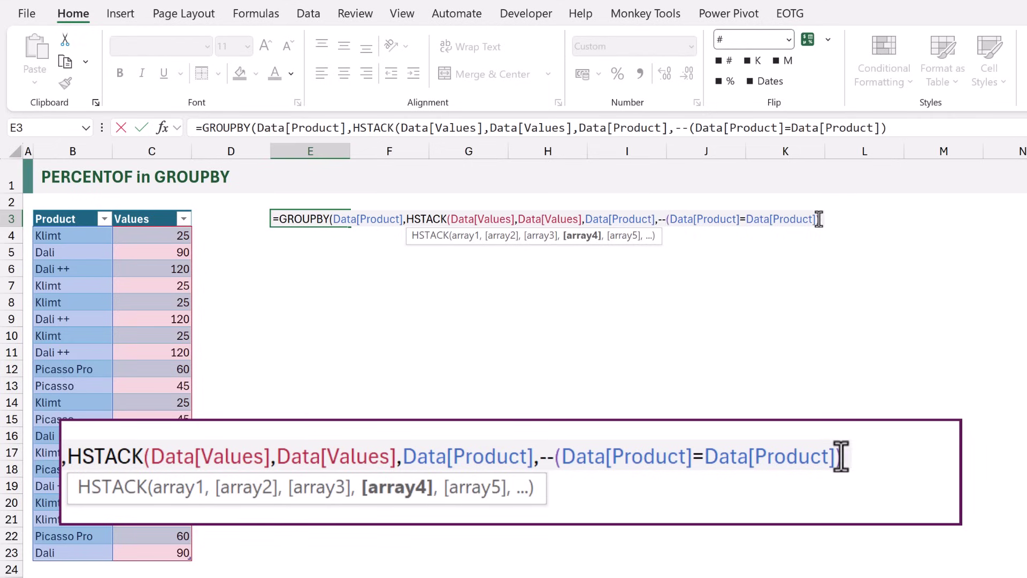
pyautogui.write(')')
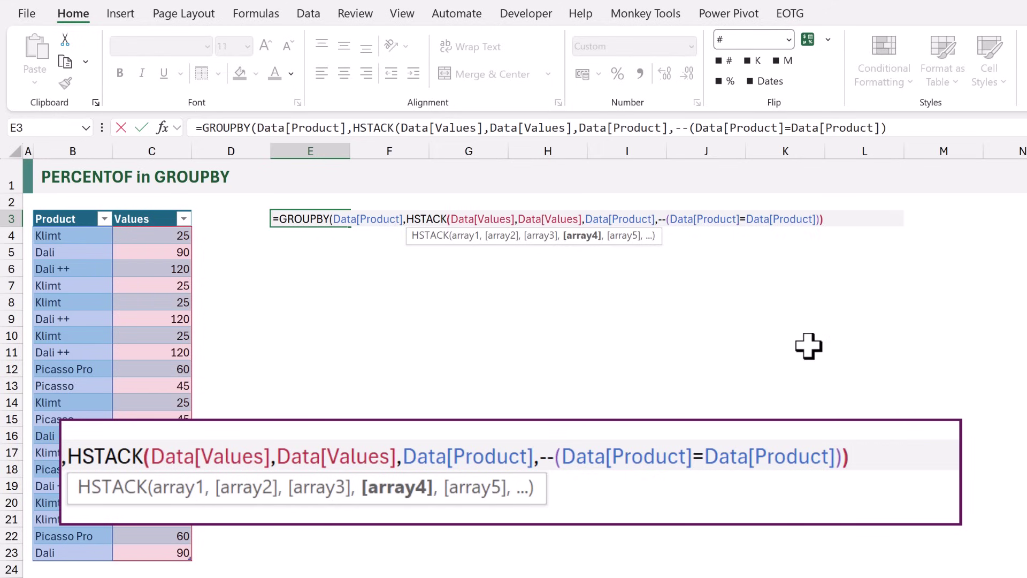
# Set the function argument to an HSTACK of SUM, PERCENTOF, COUNTA and PERCENTOF and complete the E3 formula
pyautogui.write(',')
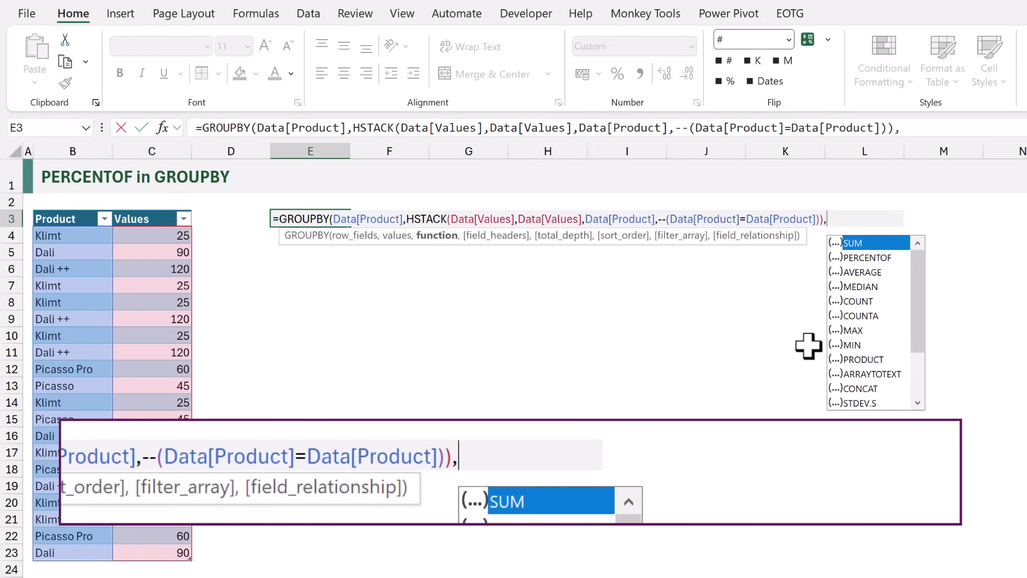
pyautogui.write('HSTACK(')
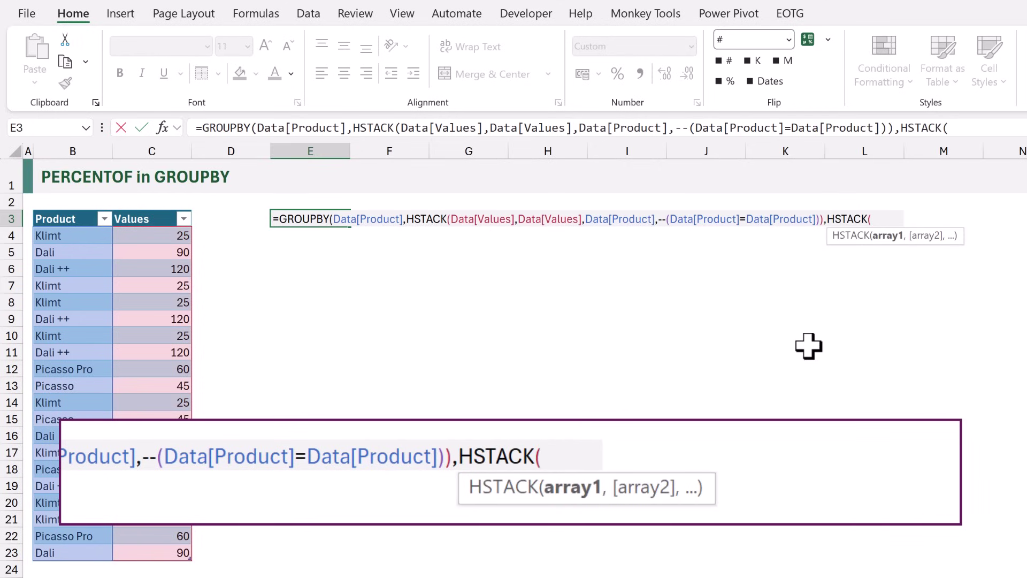
pyautogui.write('SUM')
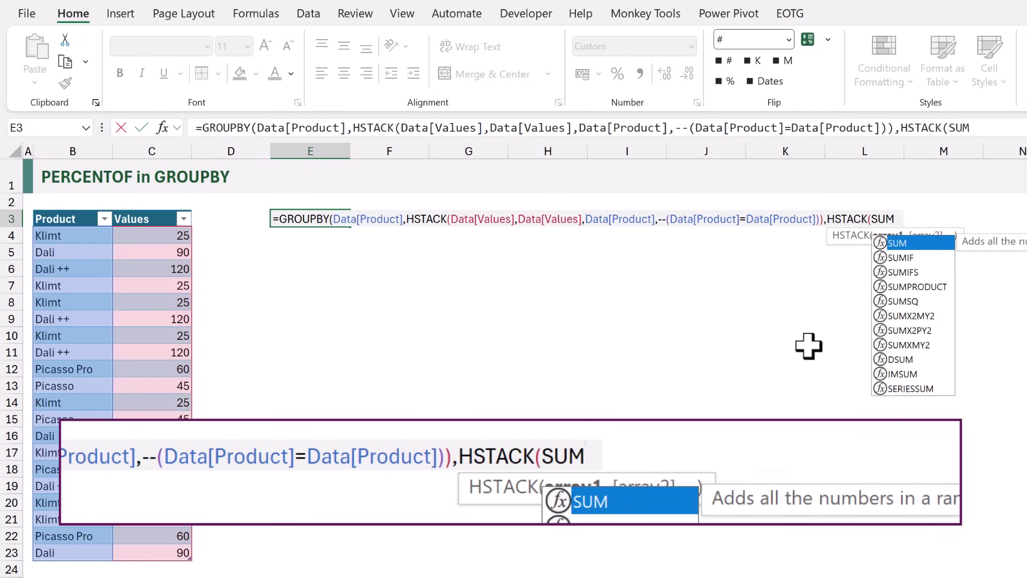
pyautogui.write(',')
pyautogui.write('PERC')
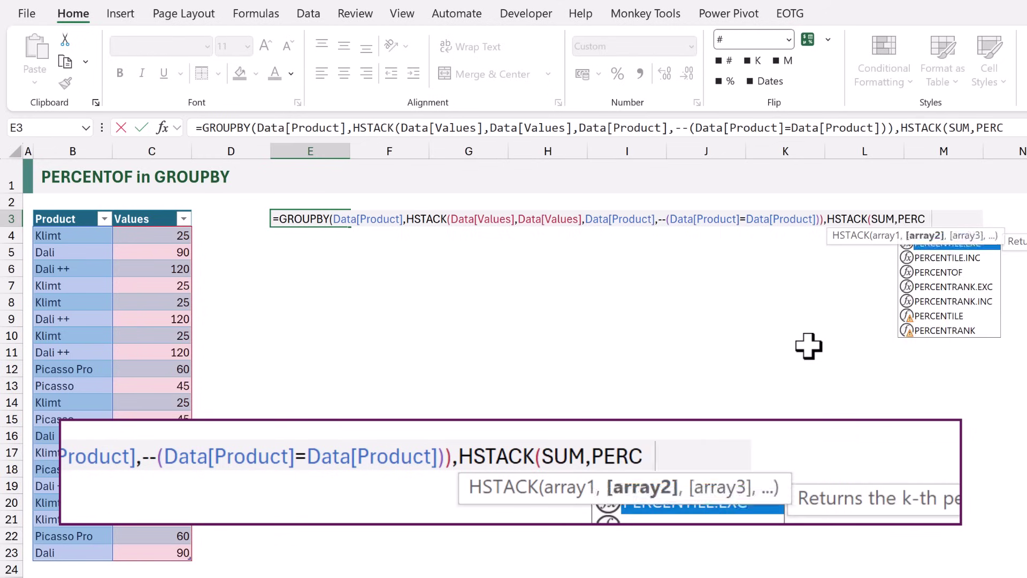
pyautogui.write('ENTOF,')
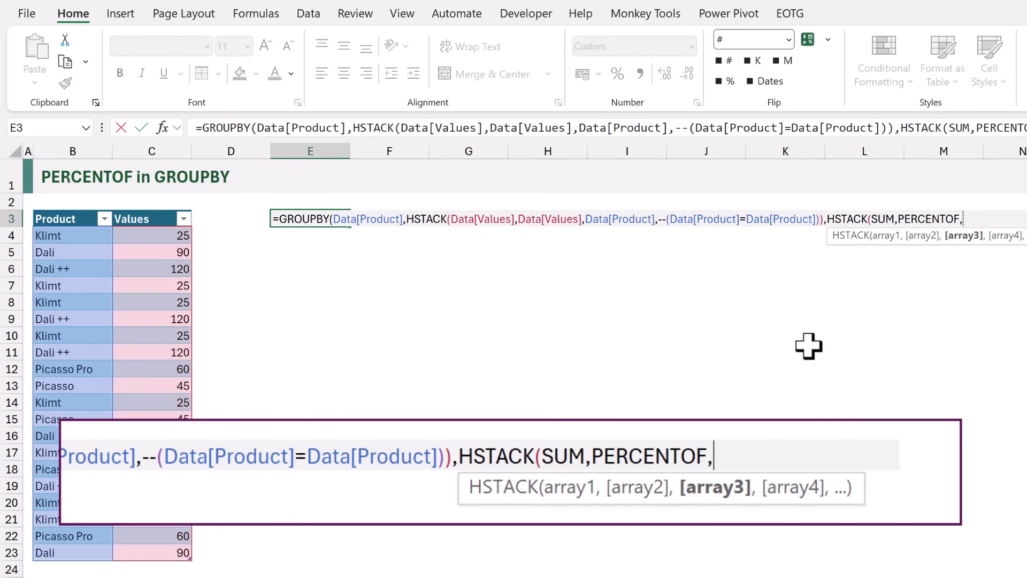
pyautogui.write('COUNTA,')
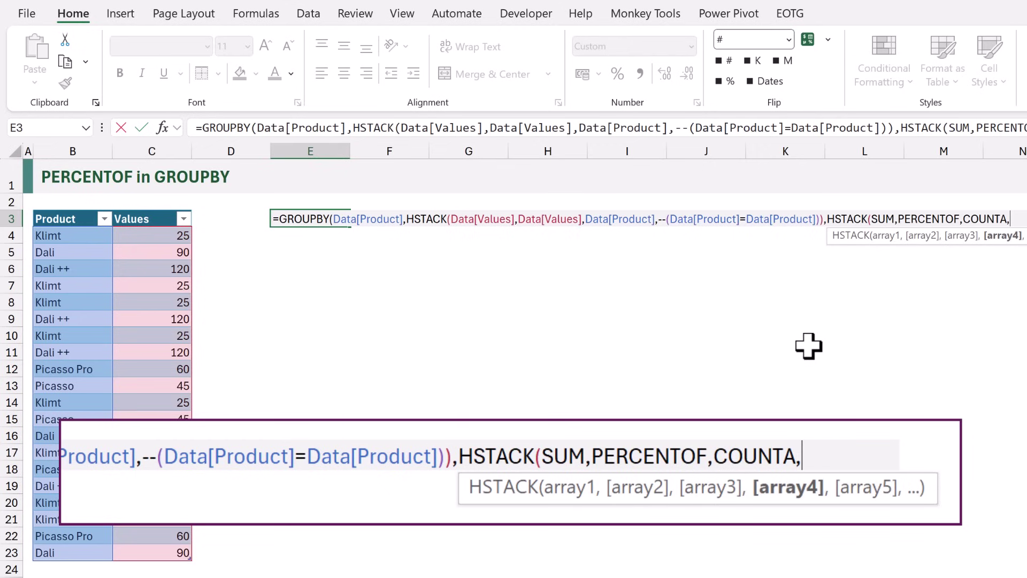
pyautogui.write('PERCEN')
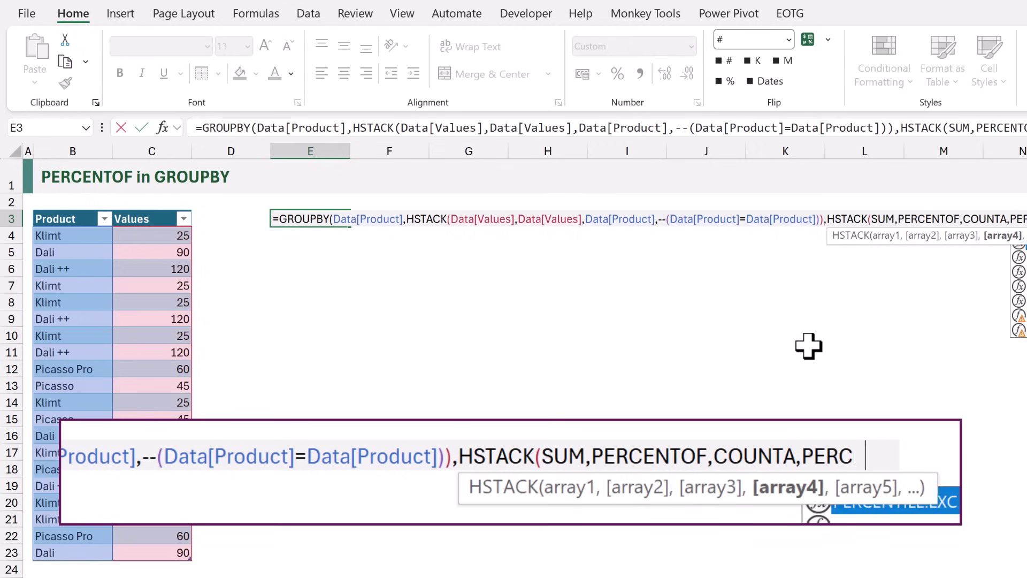
pyautogui.write('TOF')
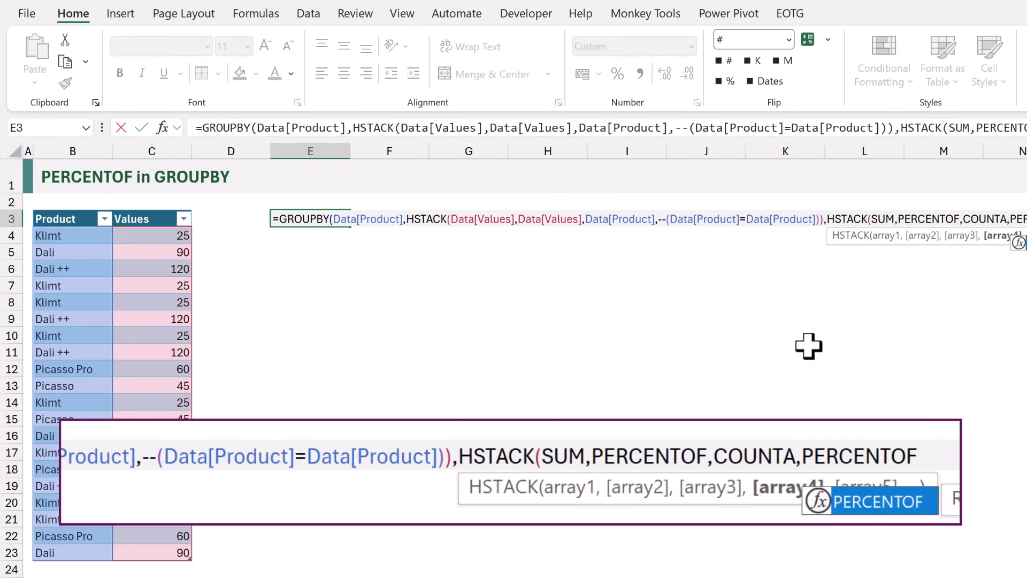
pyautogui.write('))')
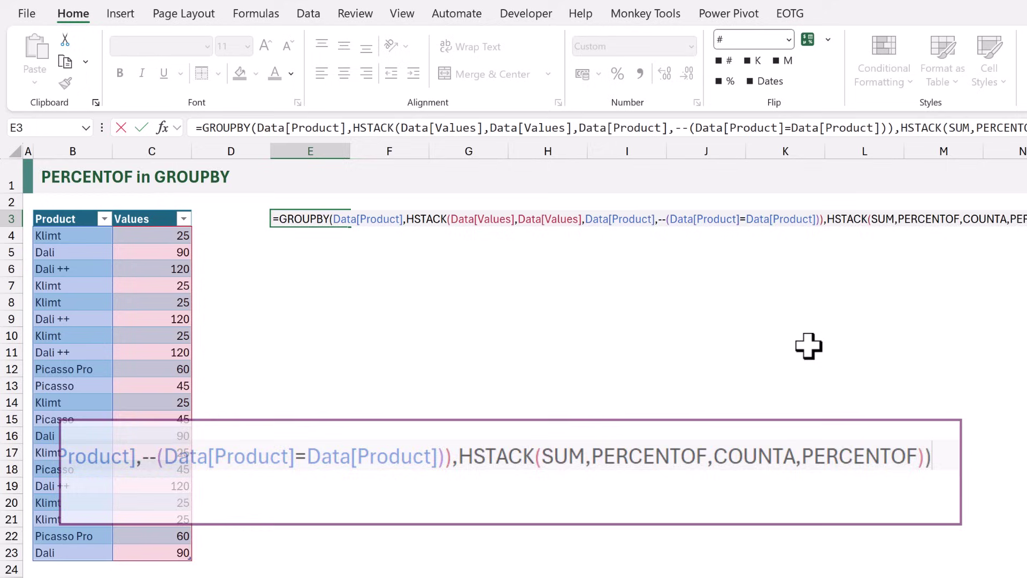
pyautogui.hotkey('ctrl', 'Return')
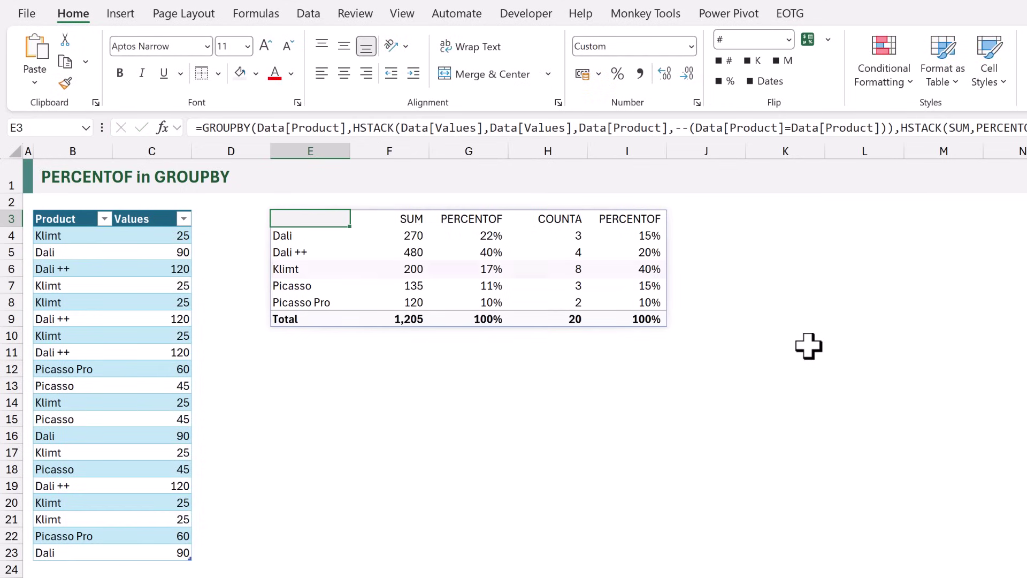